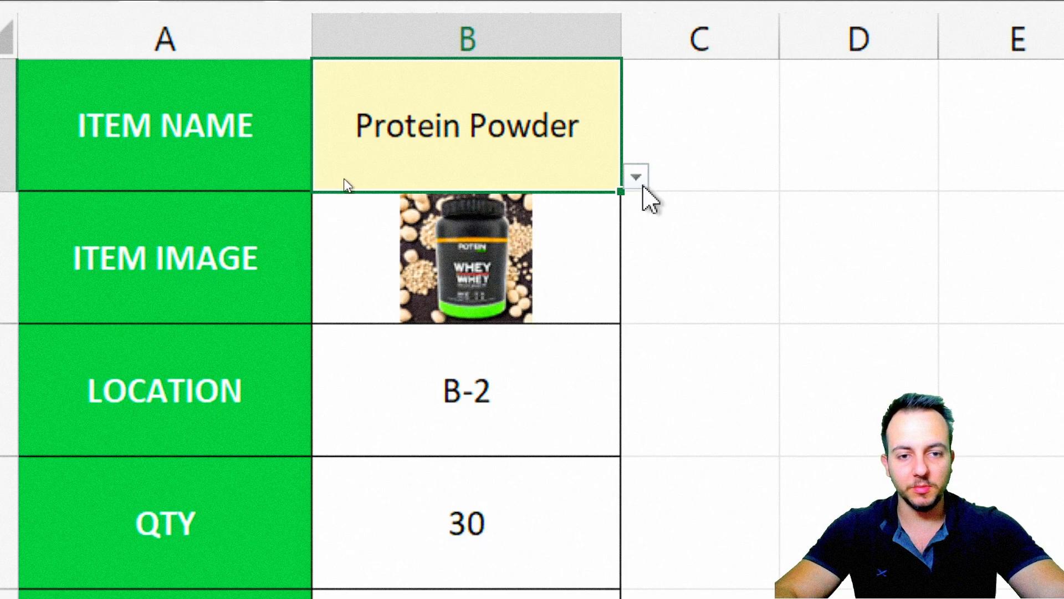
Choose Vitamin D as the item name in the lookup form, then open the STOCK CONTROL sheet.
left_click(362, 208)
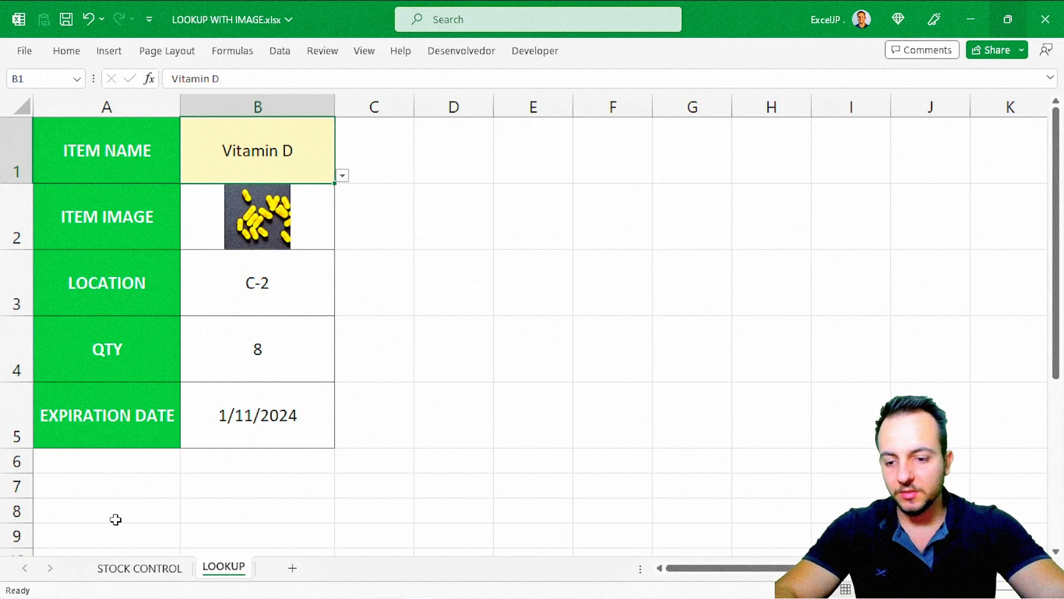
left_click(139, 568)
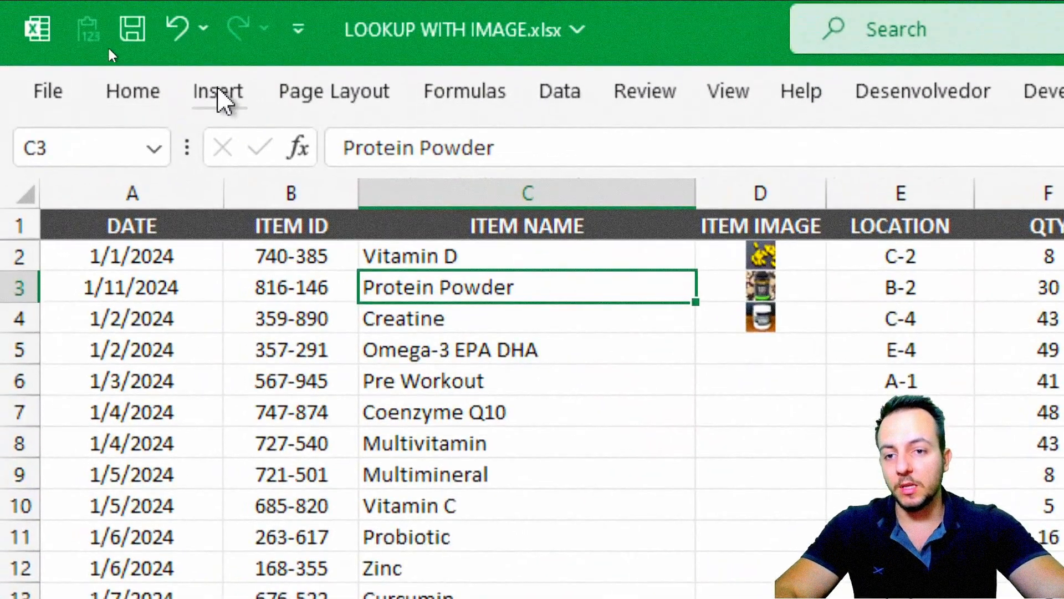
Open the options for inserting pictures into the worksheet.
left_click(109, 53)
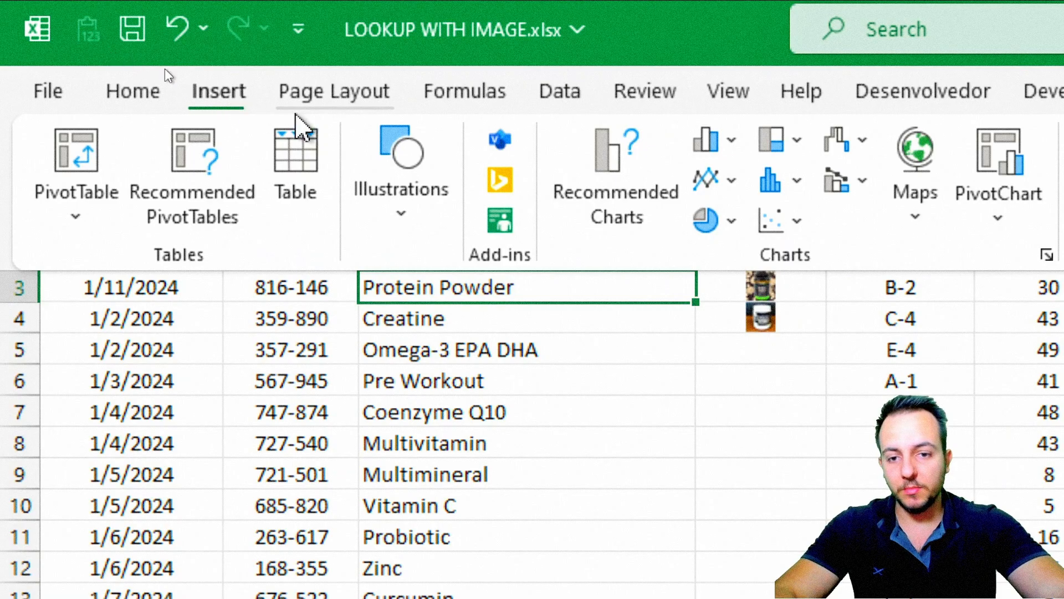
left_click(418, 221)
left_click(391, 358)
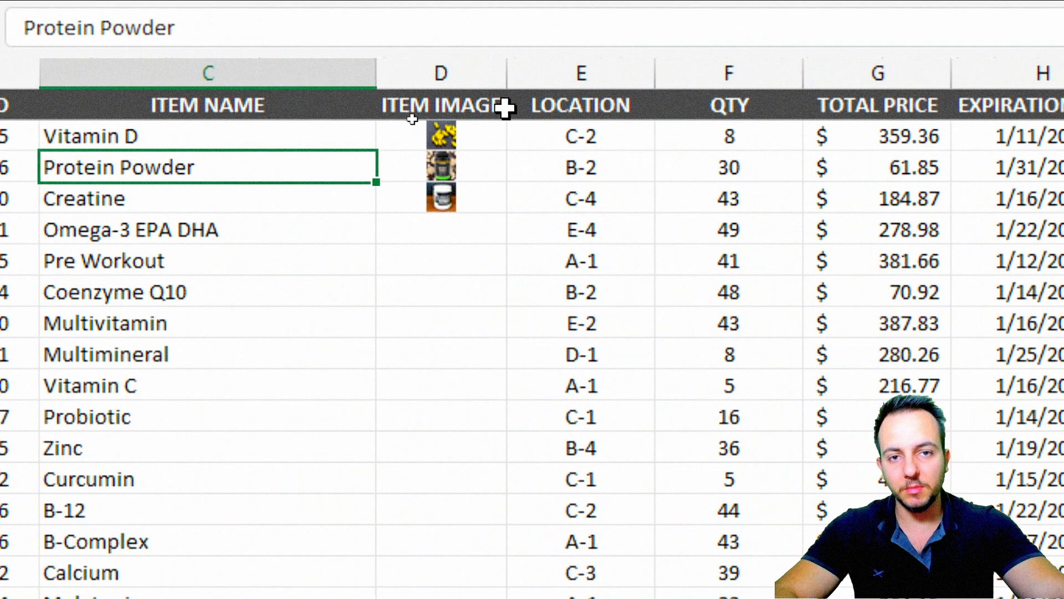
Inspect the pictures placed in the ITEM IMAGE cells for Vitamin D, Protein Powder and Creatine.
left_click(469, 132)
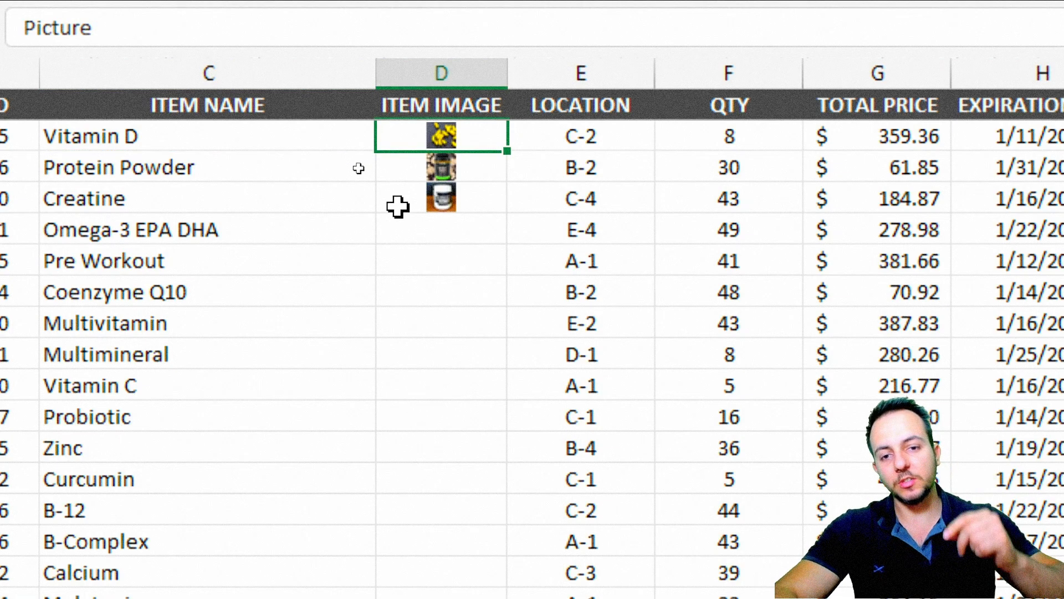
left_click(399, 175)
left_click(399, 191)
left_click(408, 169)
left_click(403, 134)
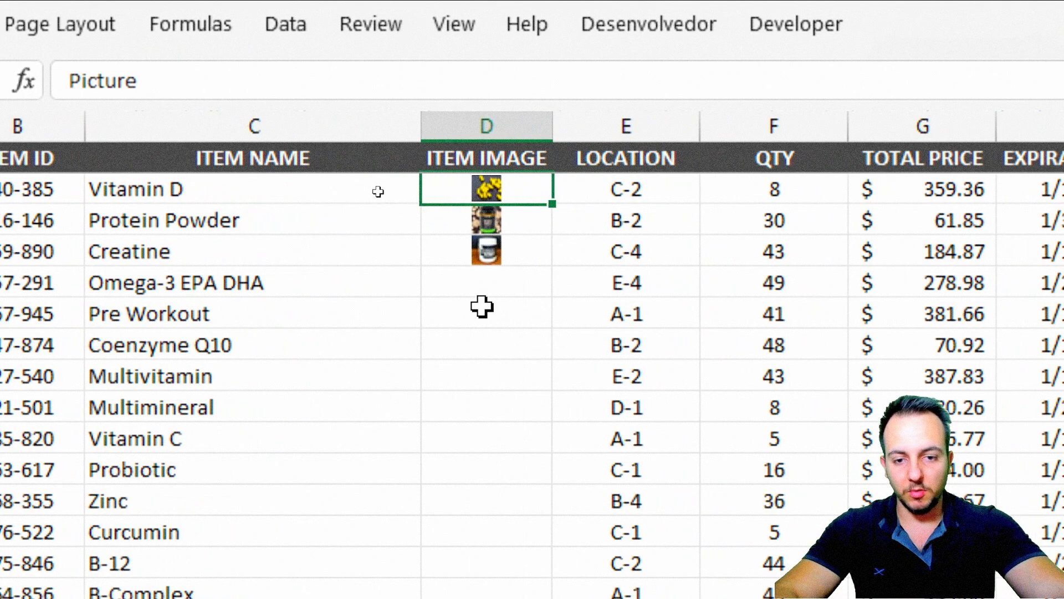
left_click(589, 315)
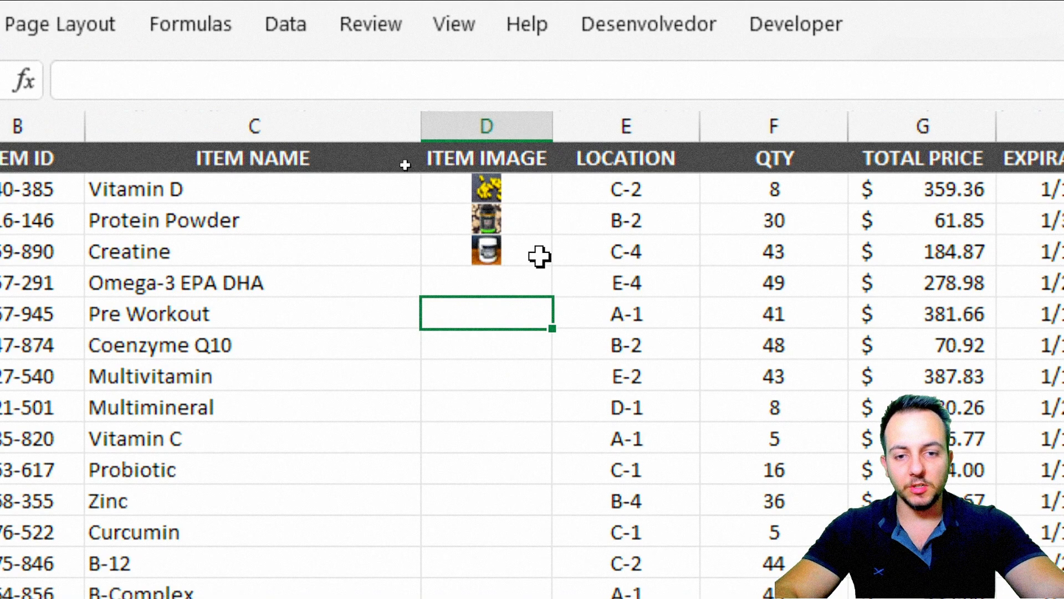
left_click(540, 255)
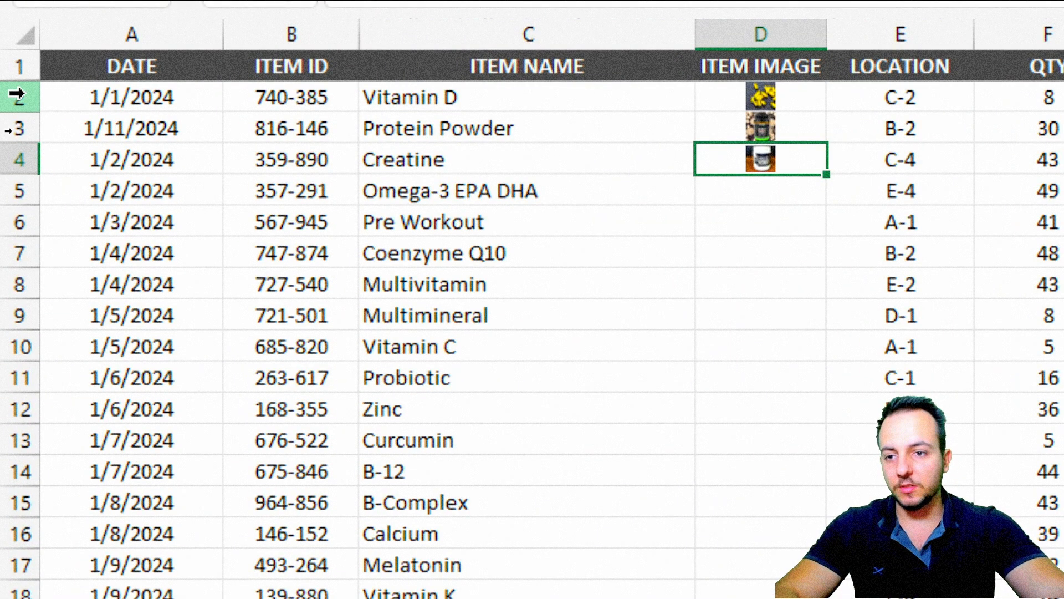
Increase the height of rows 2 to 4 to enlarge their item images.
left_click_drag(17, 93, 26, 235)
left_click(209, 159)
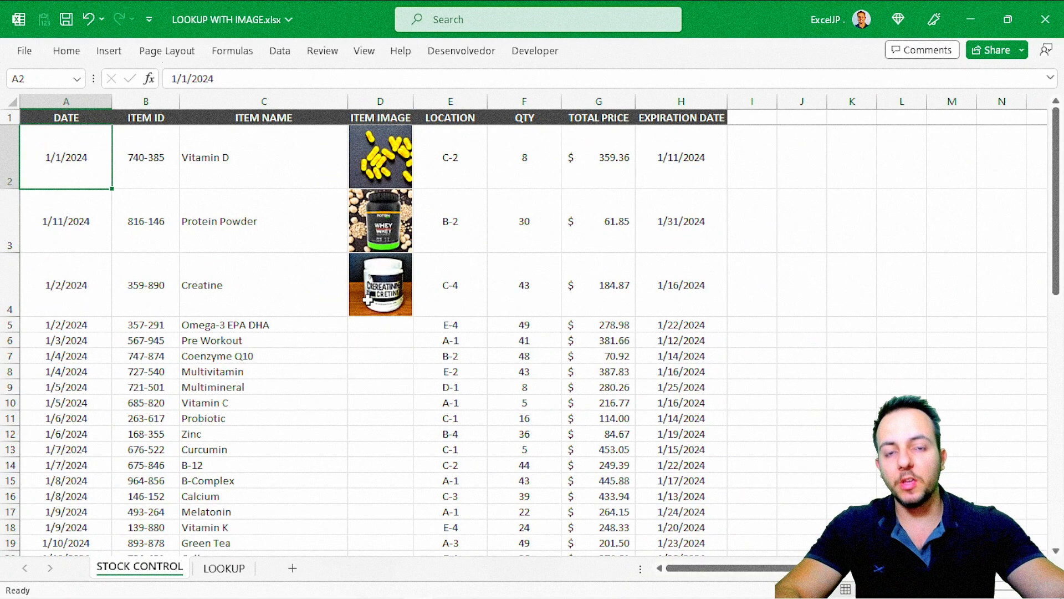
Examine the VLOOKUP formula in the ITEM IMAGE cell B2 of the LOOKUP sheet without changing it.
left_click(227, 567)
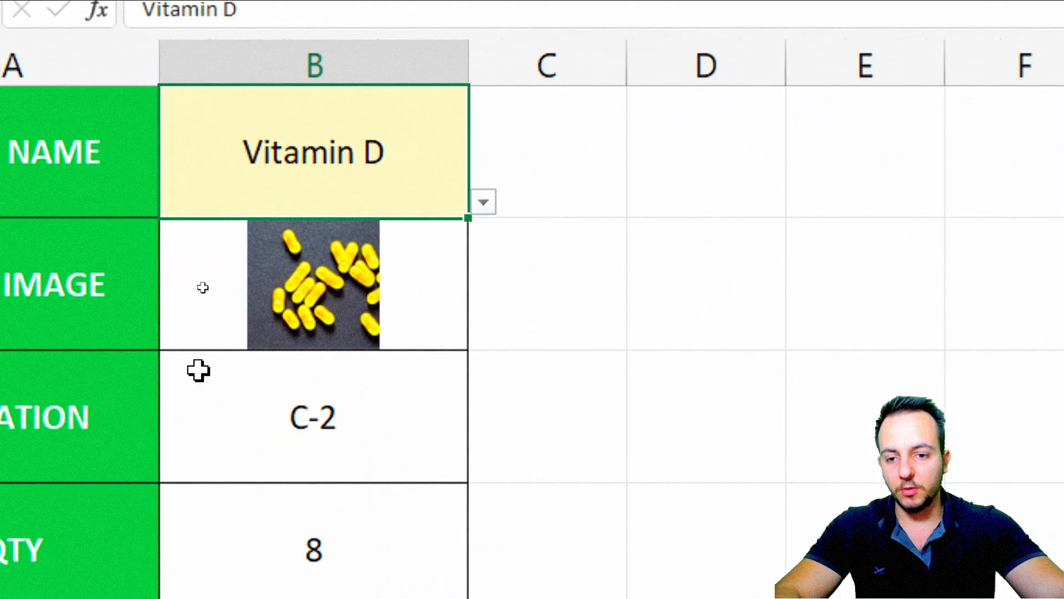
double_click(206, 224)
left_click_drag(42, 221, 59, 221)
left_click_drag(118, 299, 210, 283)
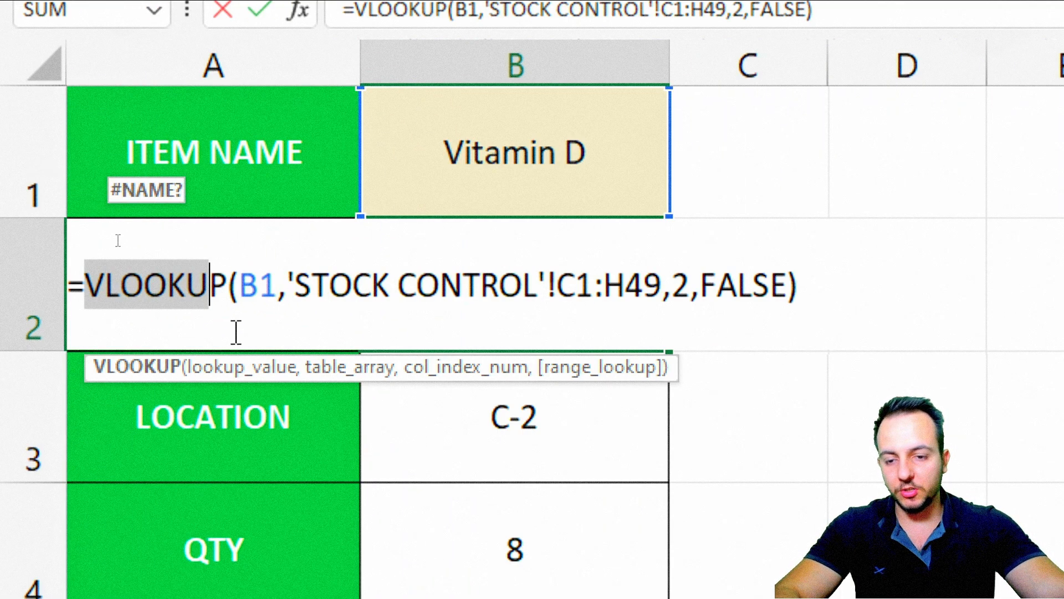
key("Escape")
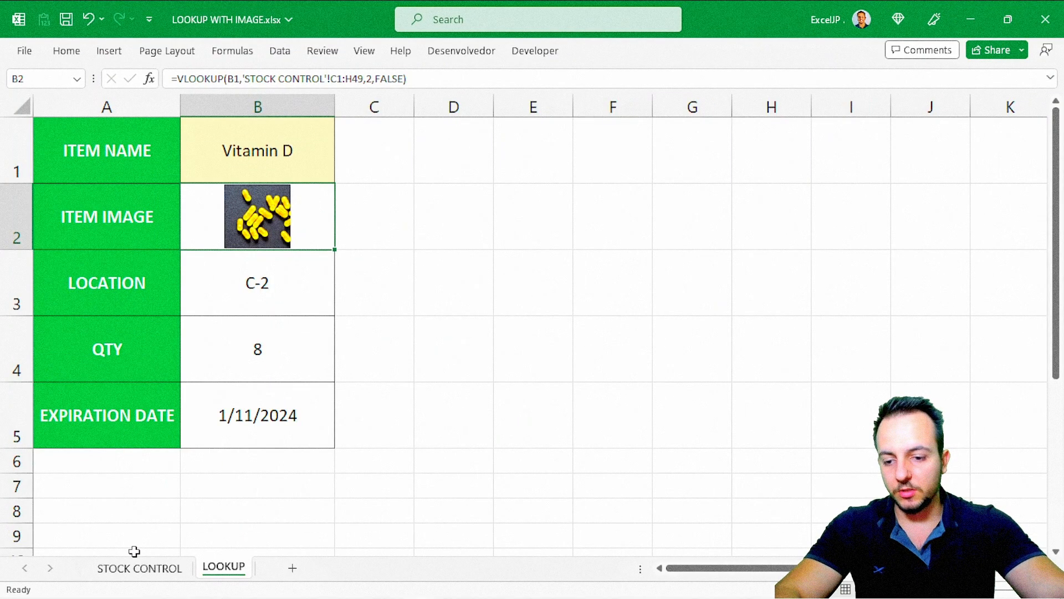
On the STOCK CONTROL sheet, autofit the height of rows 2 to 4.
left_click(139, 567)
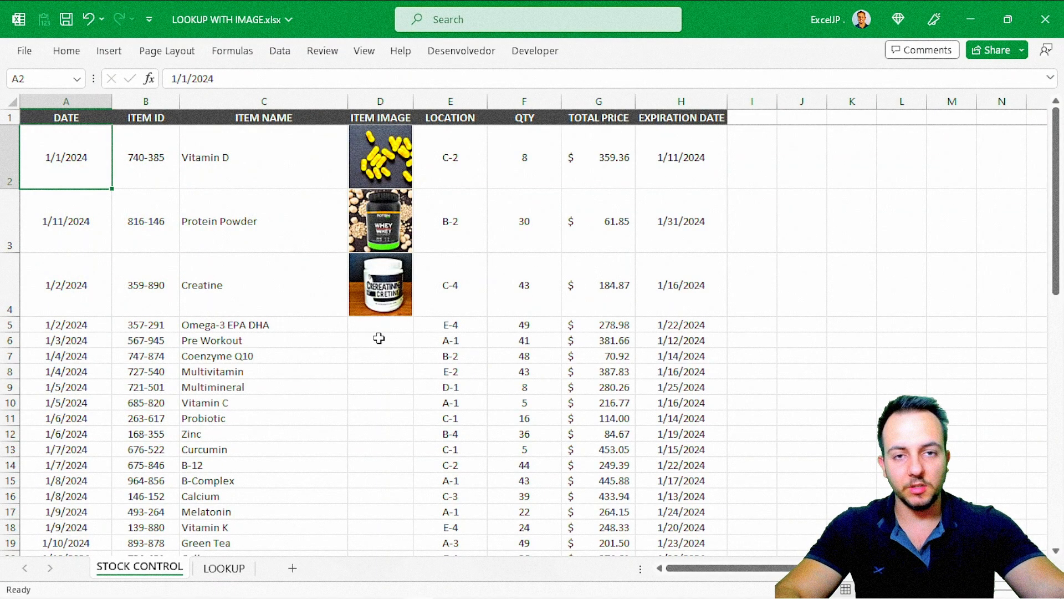
left_click_drag(10, 291, 16, 187)
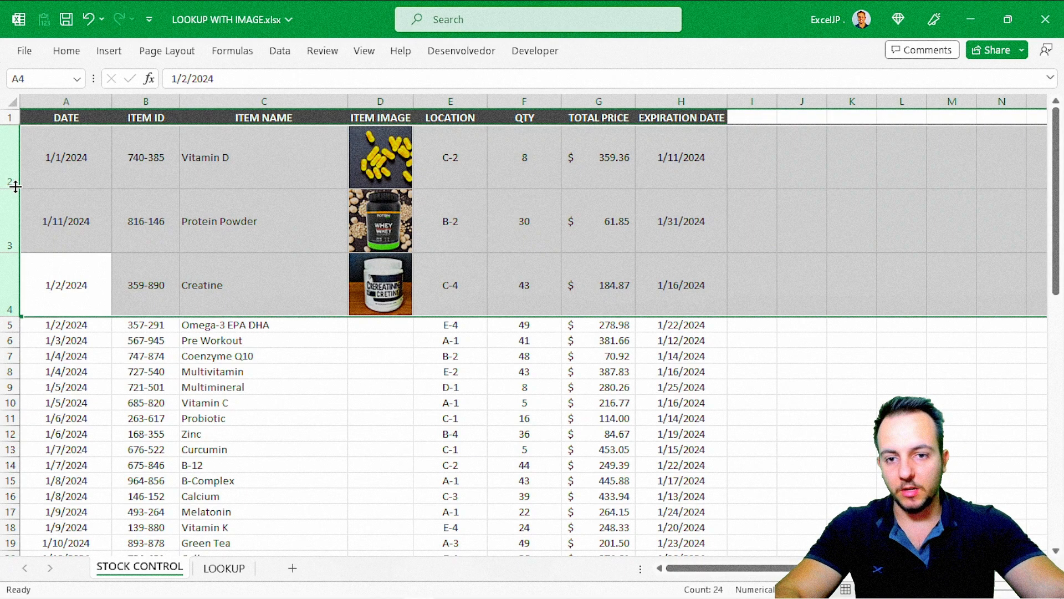
double_click(16, 186)
left_click(166, 185)
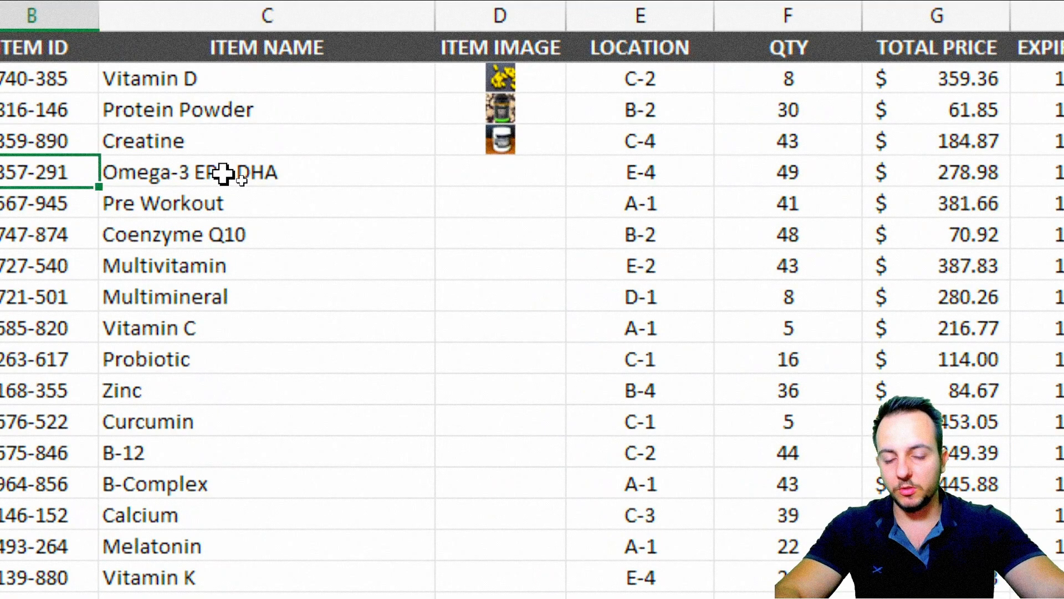
left_click(223, 174)
left_click(466, 171)
left_click(249, 174)
left_click(184, 206)
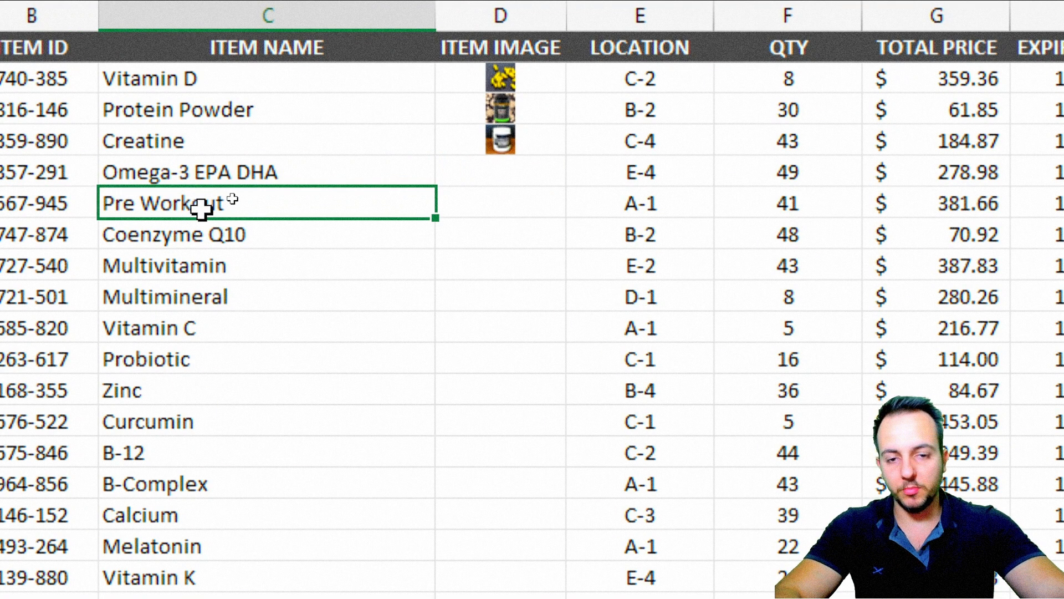
Start inserting in-cell pictures from this device at the ITEM IMAGE cell D5 of Omega-3 EPA DHA.
left_click(482, 169)
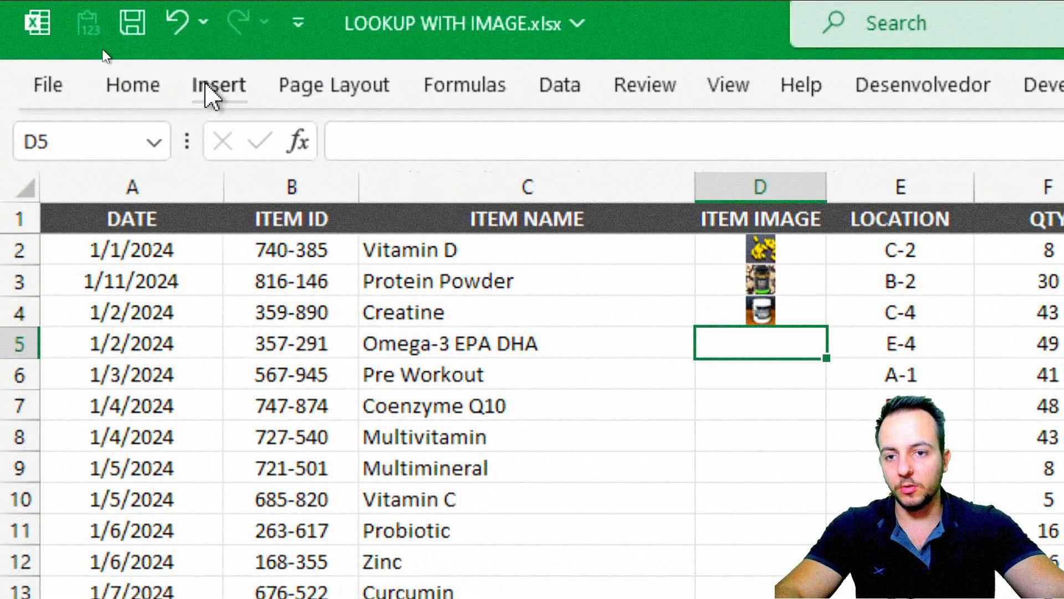
left_click(215, 86)
left_click(405, 197)
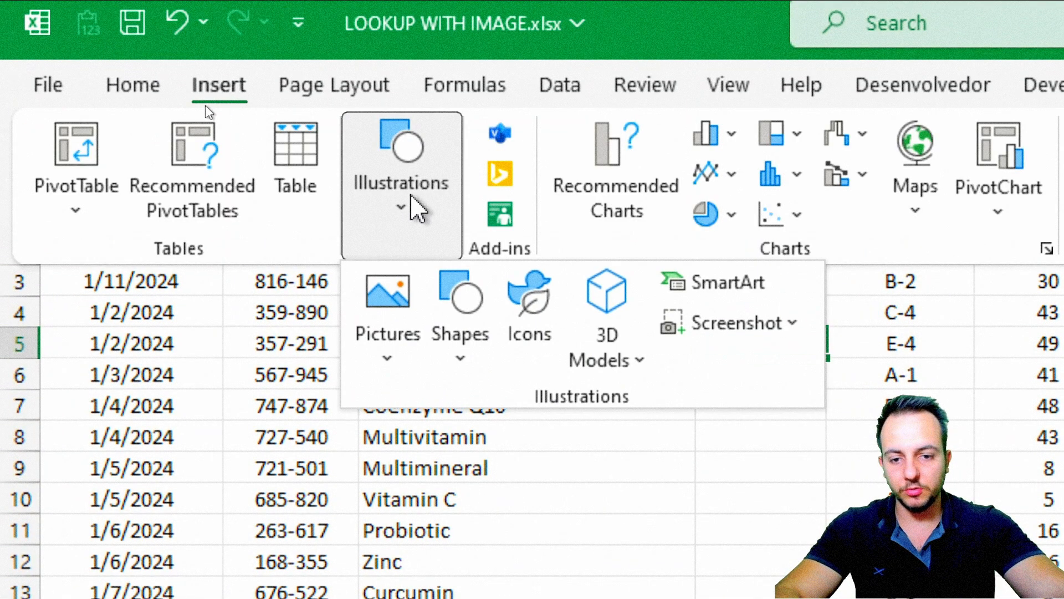
left_click(403, 339)
mouse_move(515, 325)
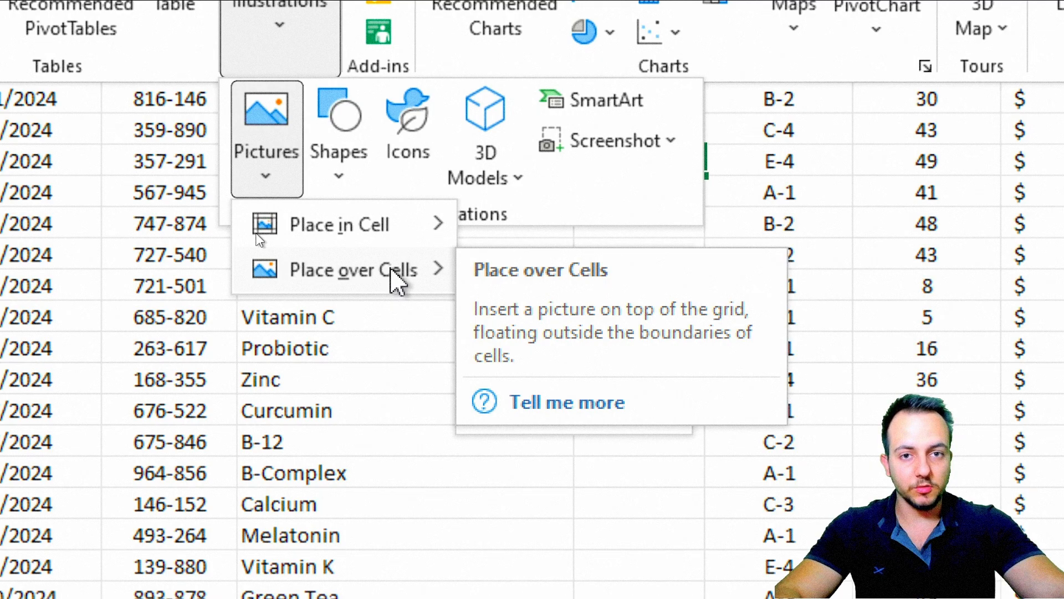
mouse_move(352, 225)
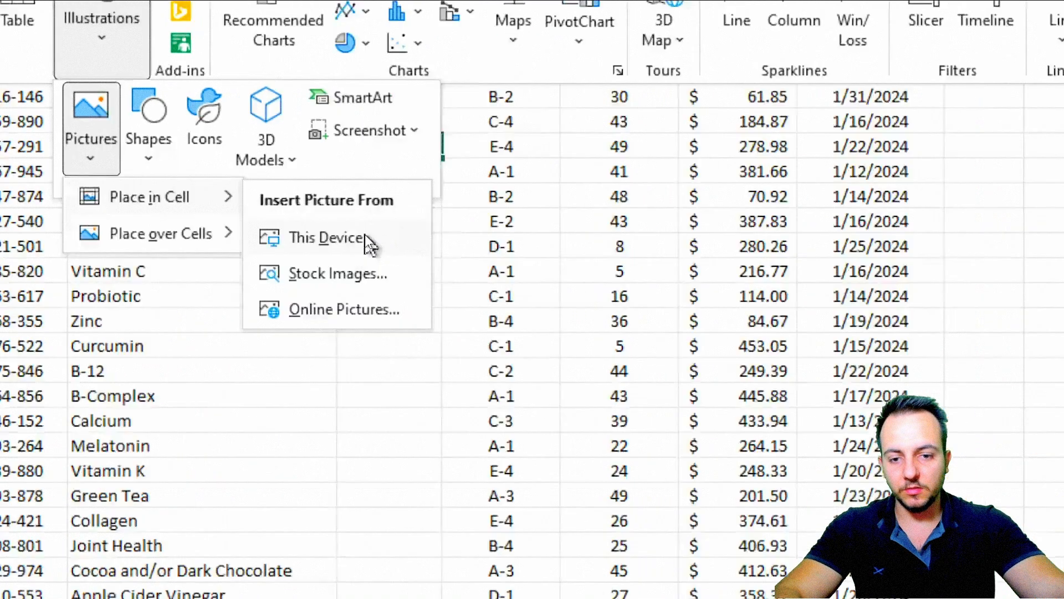
left_click(365, 238)
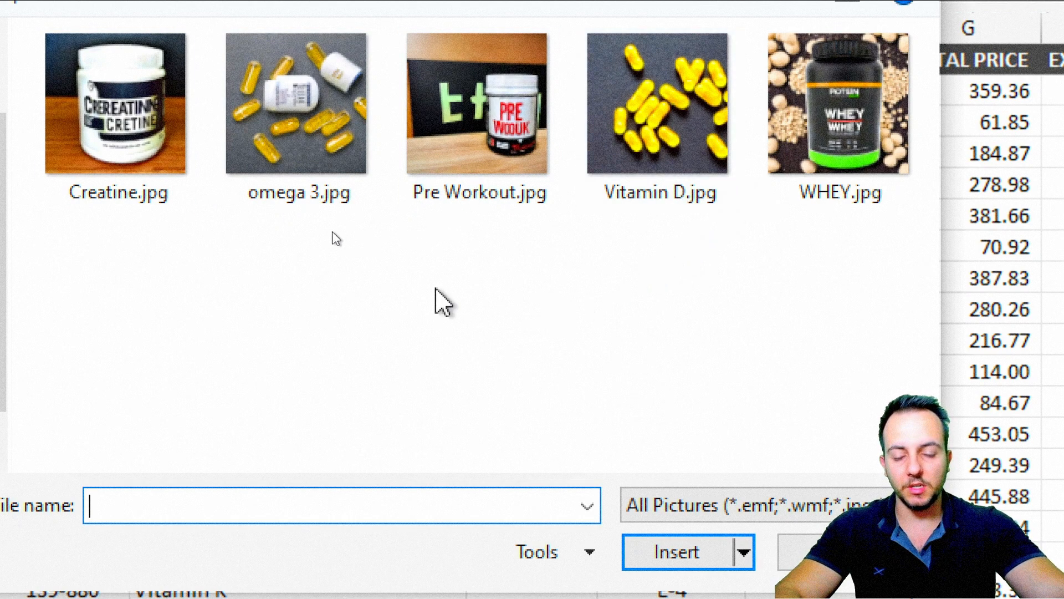
Select omega 3.jpg and Pre Workout.jpg together and insert them into the ITEM IMAGE cells.
left_click(350, 194)
left_click(451, 190)
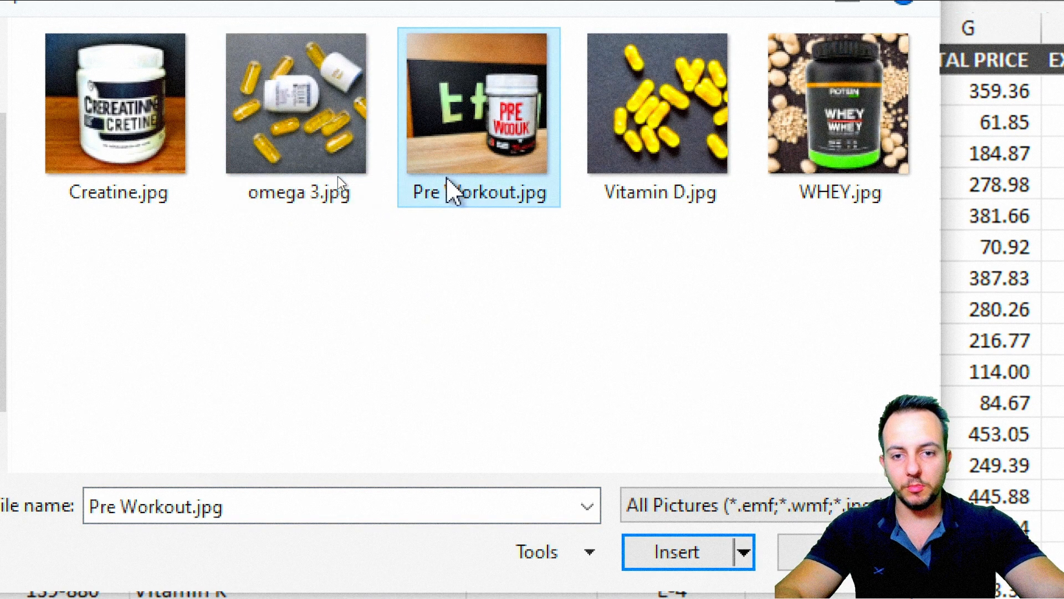
left_click(339, 201)
left_click(428, 188)
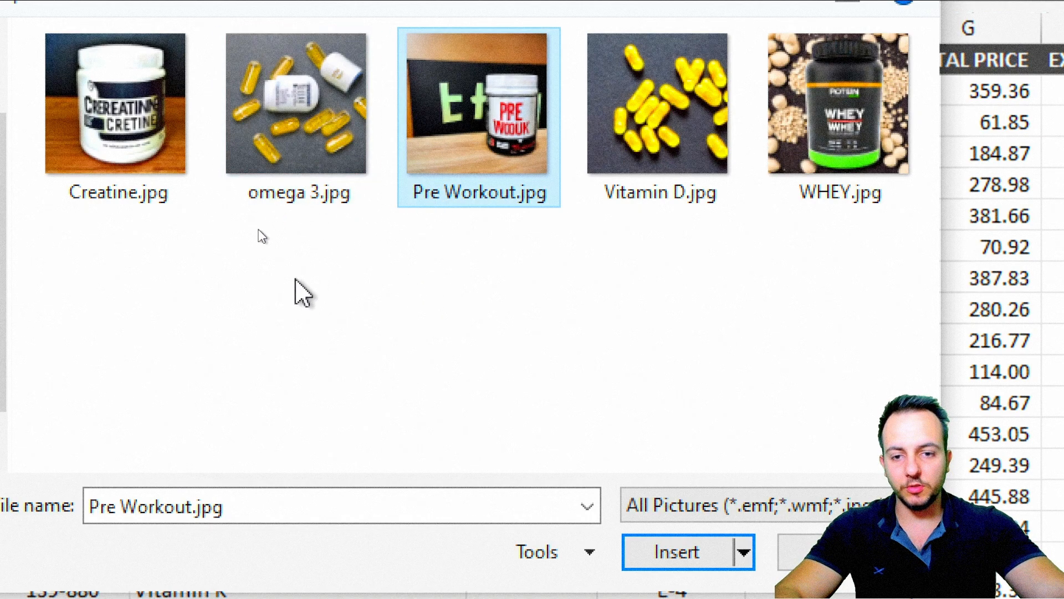
left_click_drag(287, 287, 492, 123)
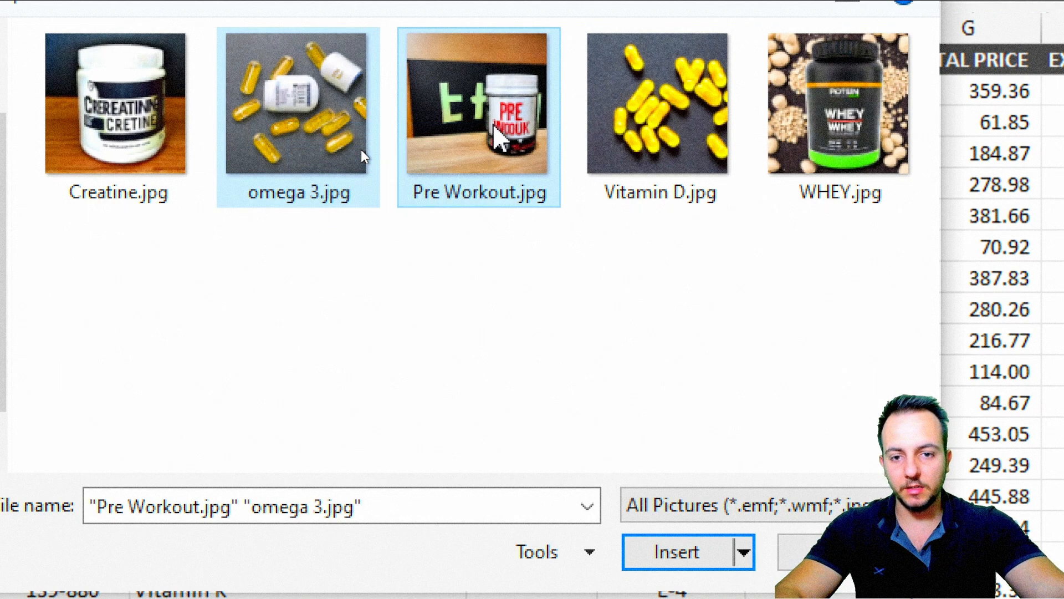
left_click(331, 159)
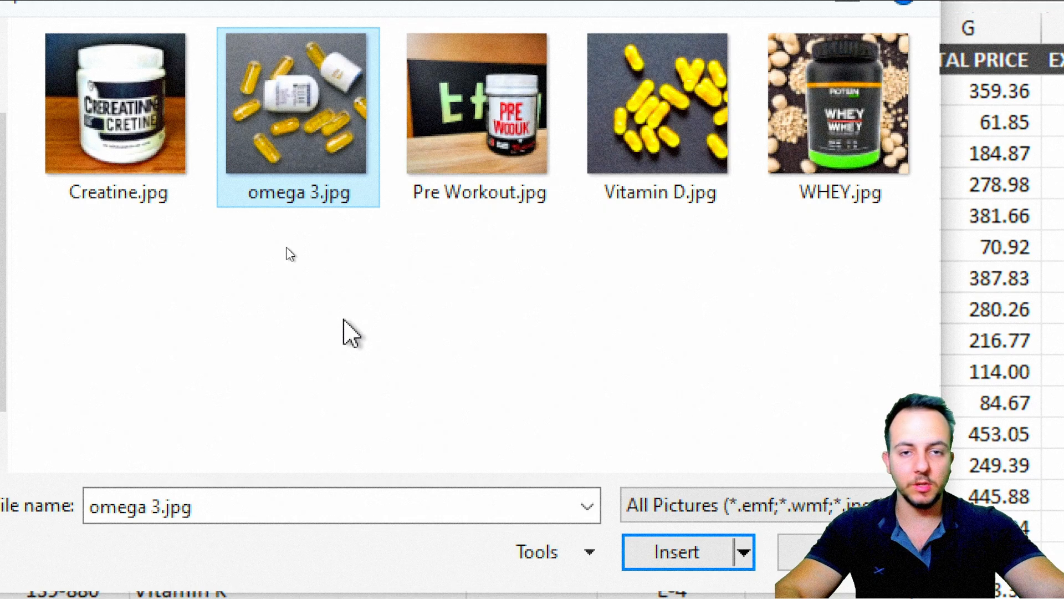
left_click(487, 138, "ctrl")
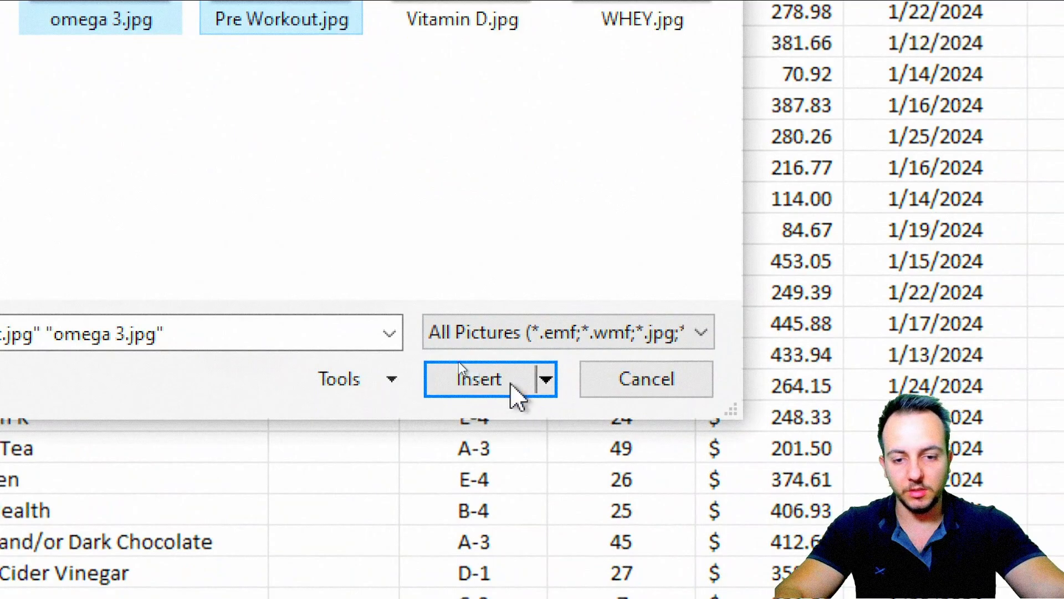
left_click(549, 461)
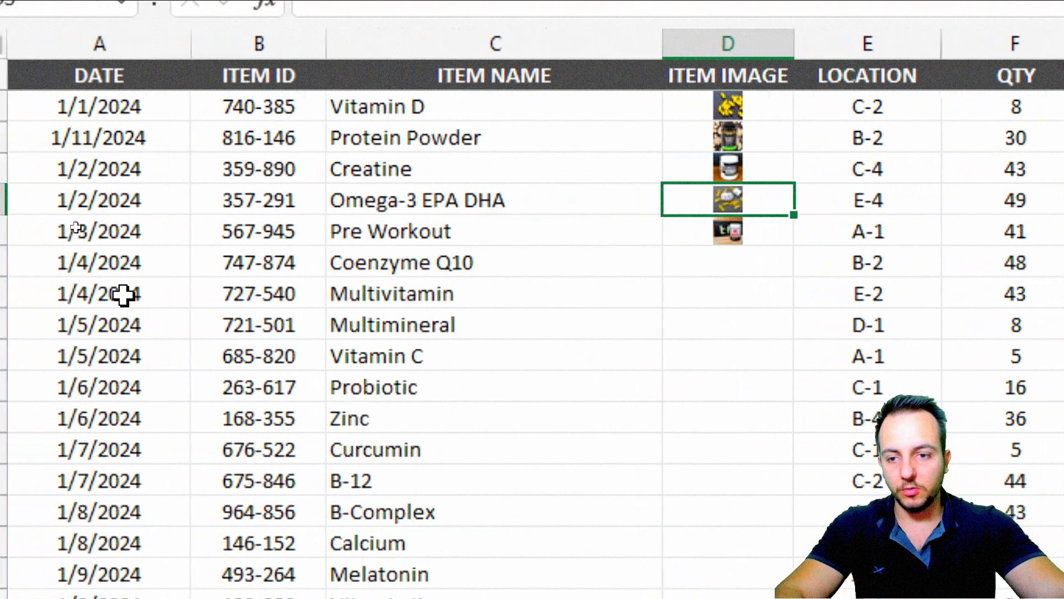
Increase the height of rows 5 and 6 to enlarge the Omega-3 EPA DHA and Pre Workout images.
left_click_drag(12, 200, 32, 366)
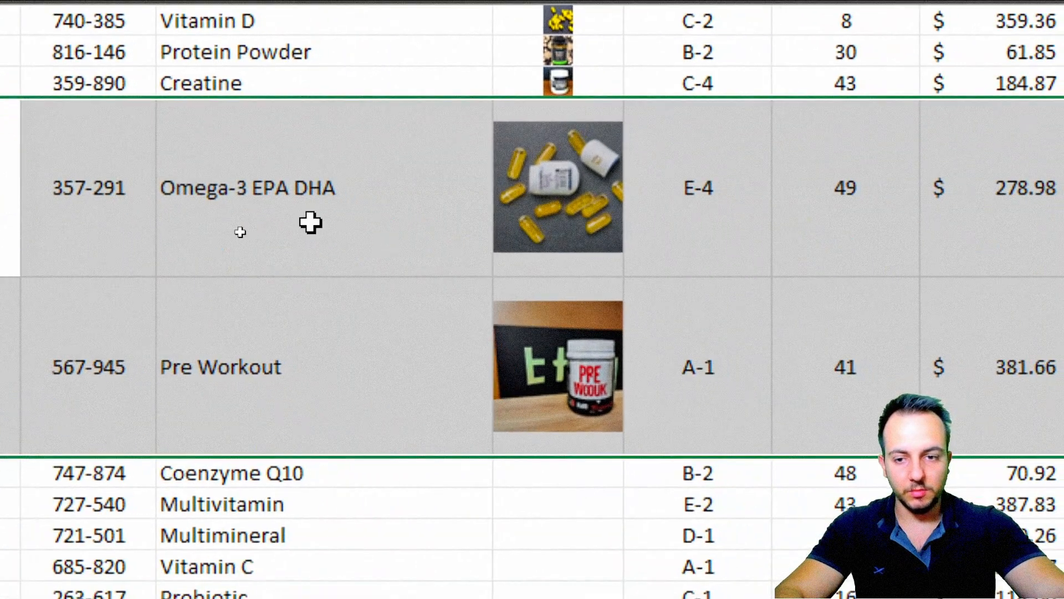
left_click(532, 299)
left_click_drag(556, 209, 588, 217)
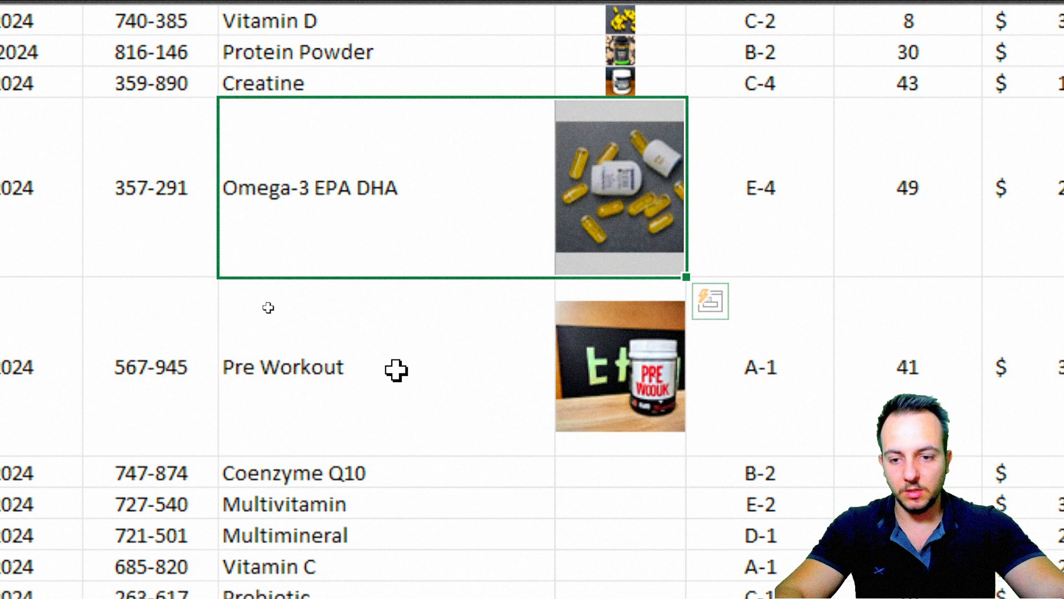
left_click_drag(394, 371, 607, 372)
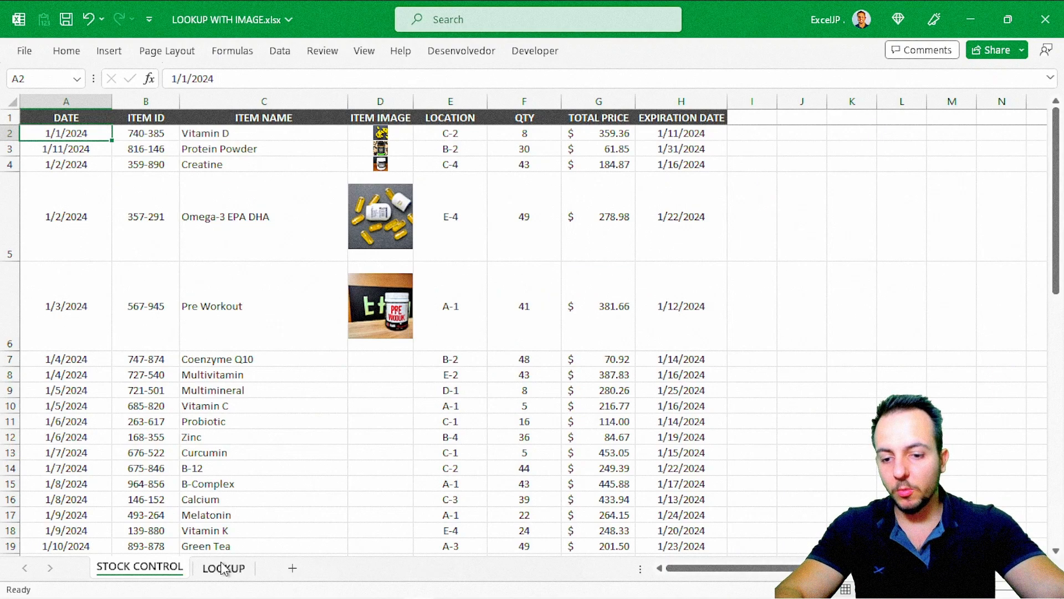
On the LOOKUP sheet, set the item name in cell B1 to Pre Workout.
left_click(221, 566)
left_click(287, 158)
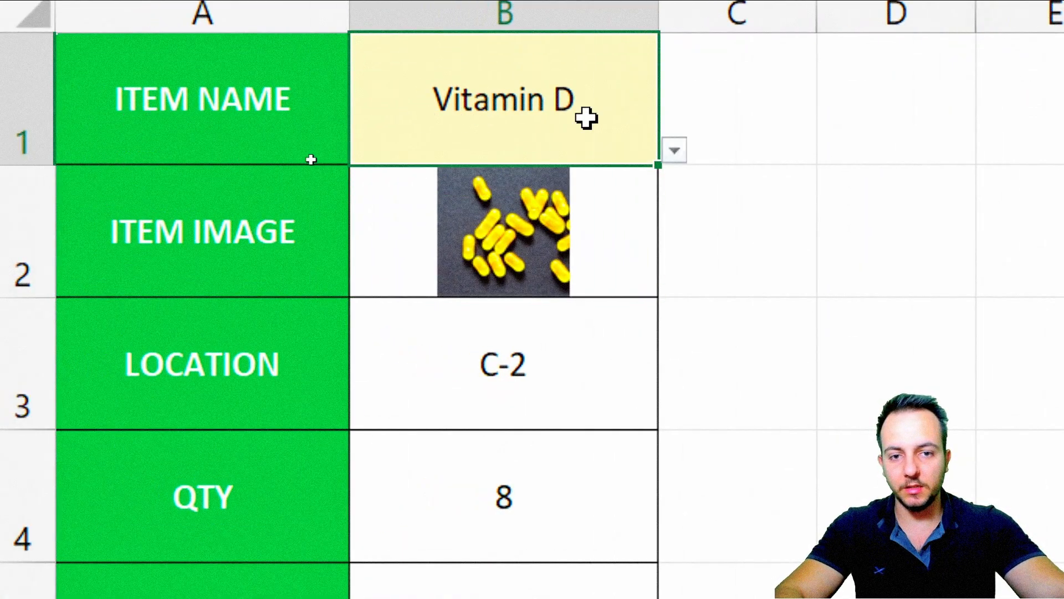
left_click(677, 155)
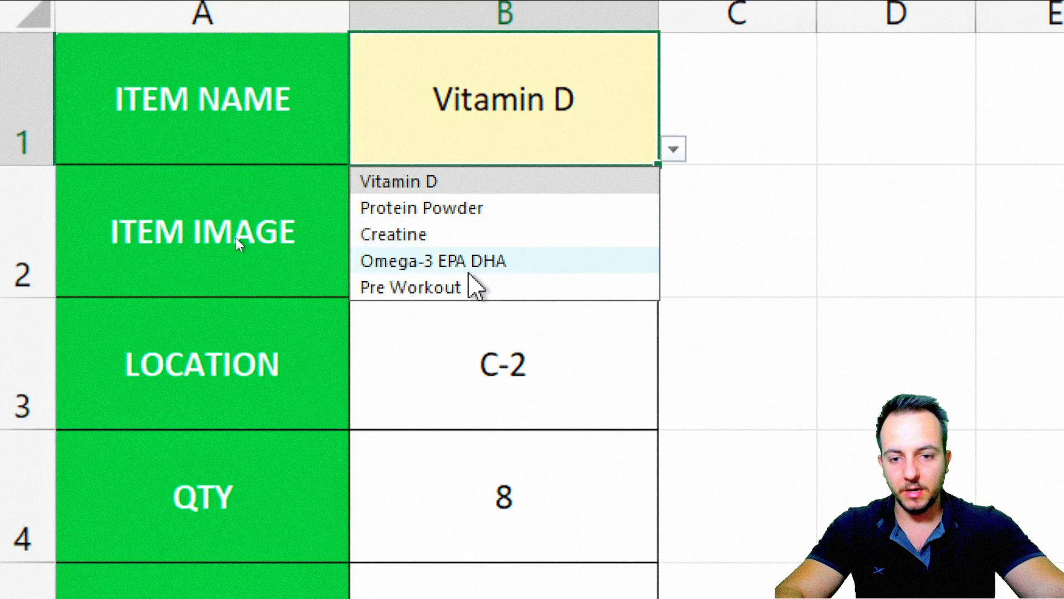
left_click(216, 245)
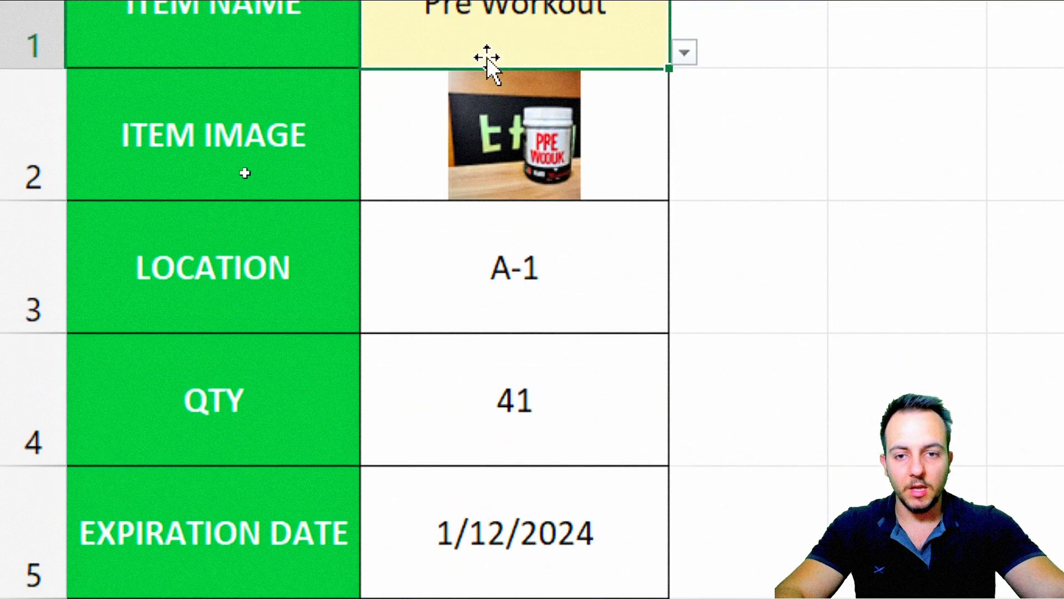
Review the VLOOKUP formula in the ITEM IMAGE cell B2 and delete it from the cell.
double_click(390, 140)
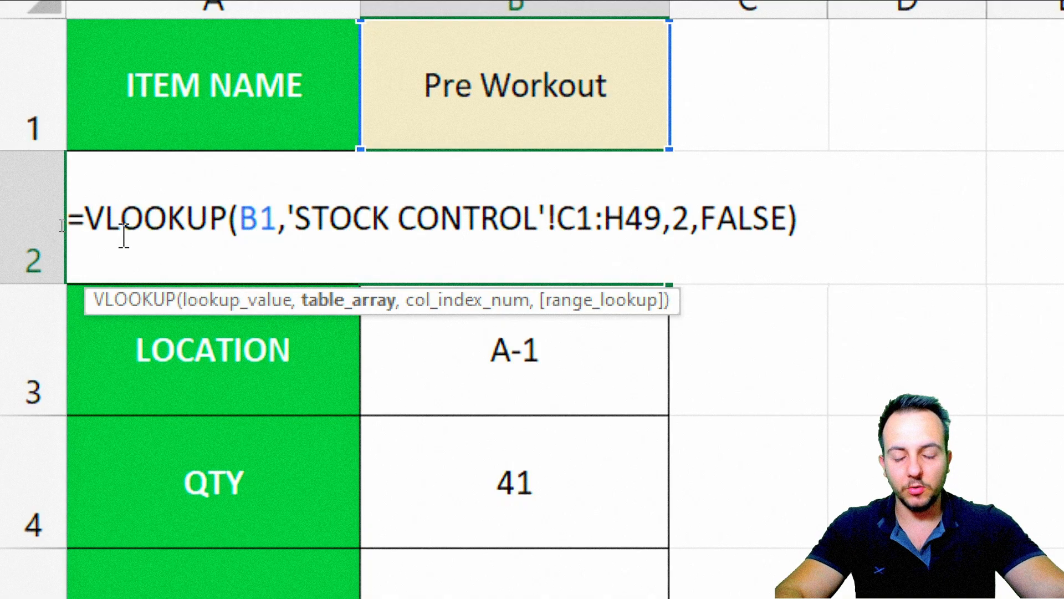
left_click_drag(85, 233, 237, 234)
key("Escape")
key("Delete")
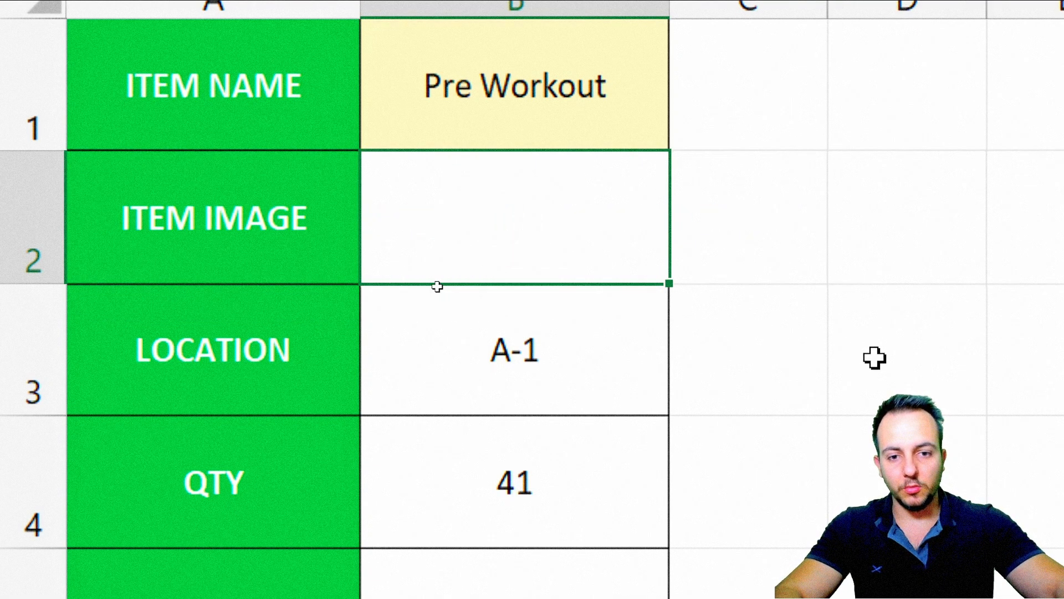
Begin a VLOOKUP formula in the ITEM IMAGE cell B2 with the item name cell B1 as the lookup value.
type("=")
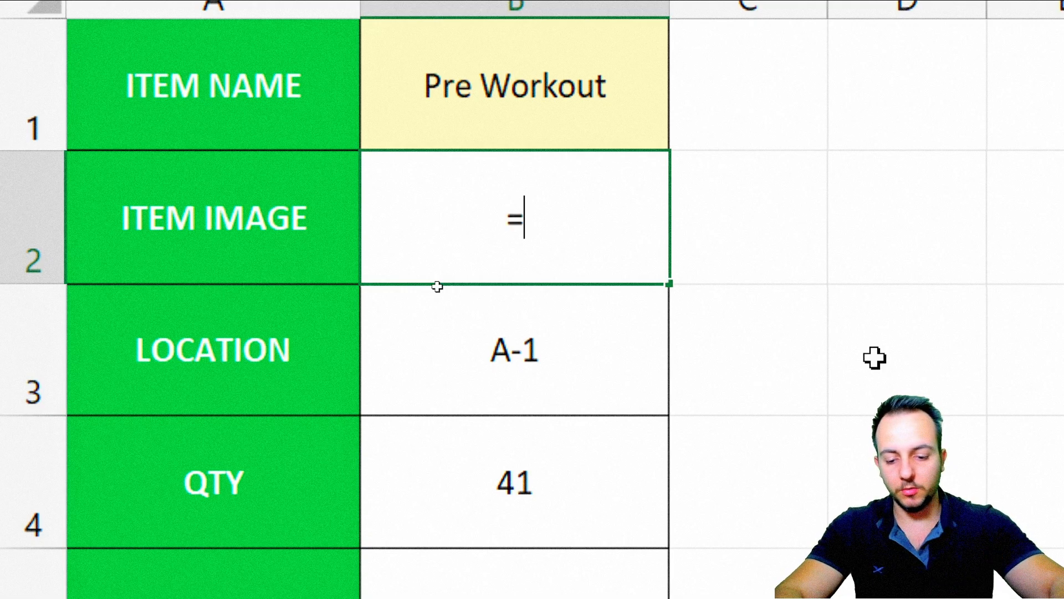
type("VLOK")
key("BackSpace")
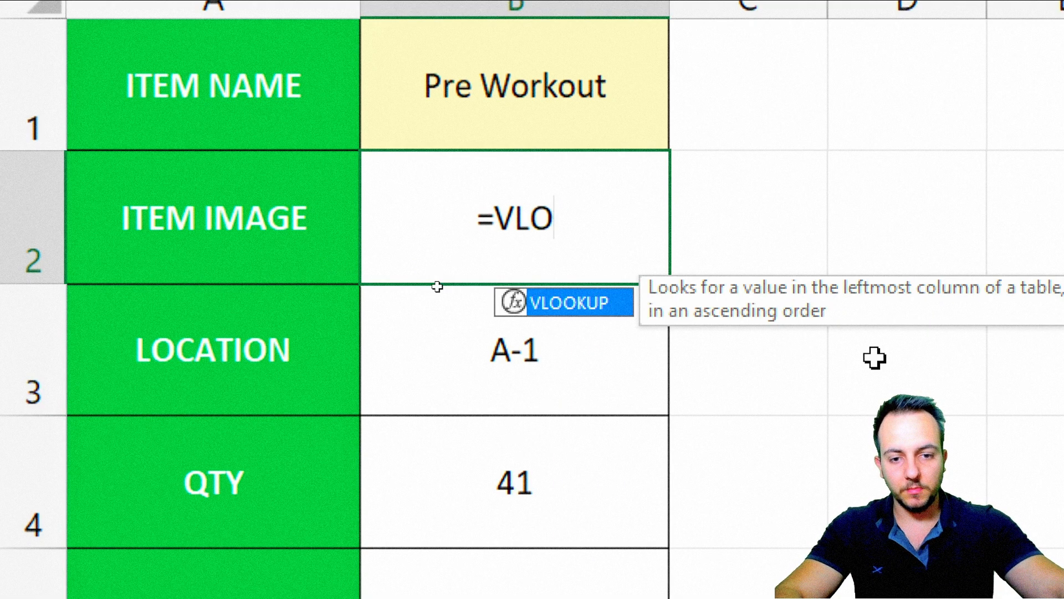
double_click(581, 302)
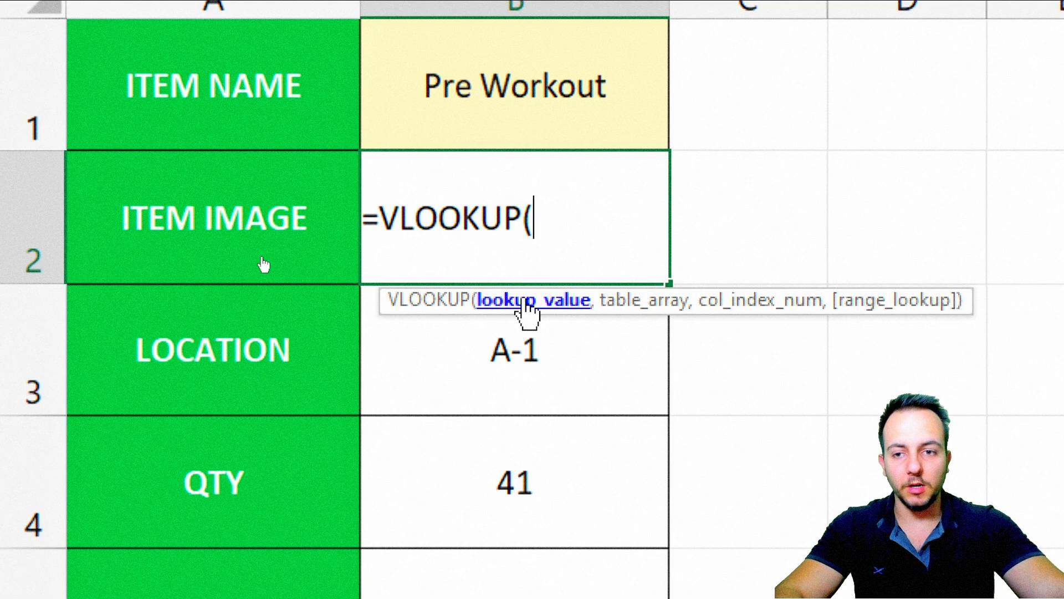
left_click(485, 95)
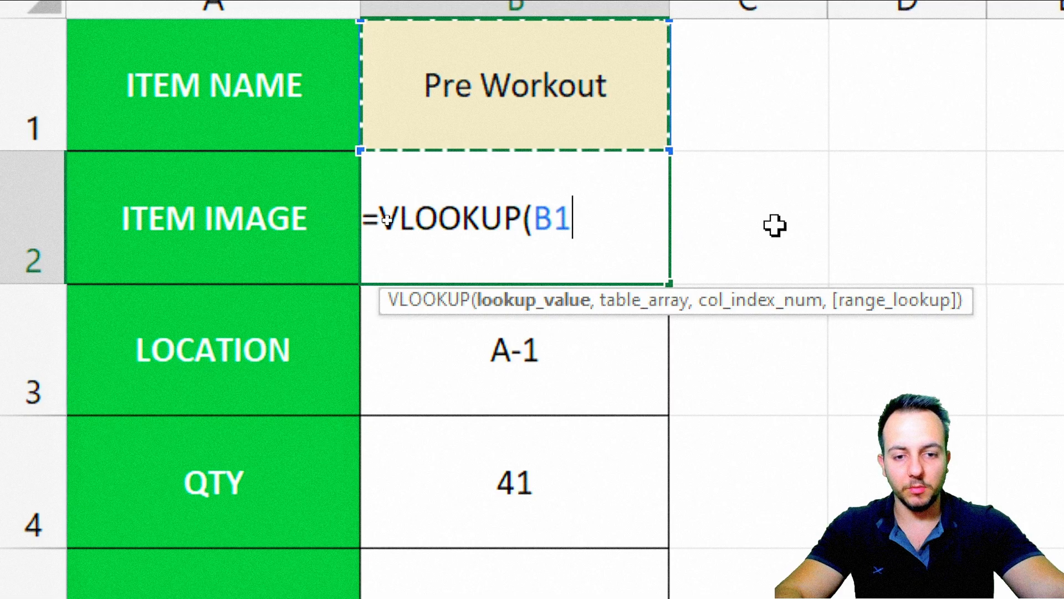
type(",")
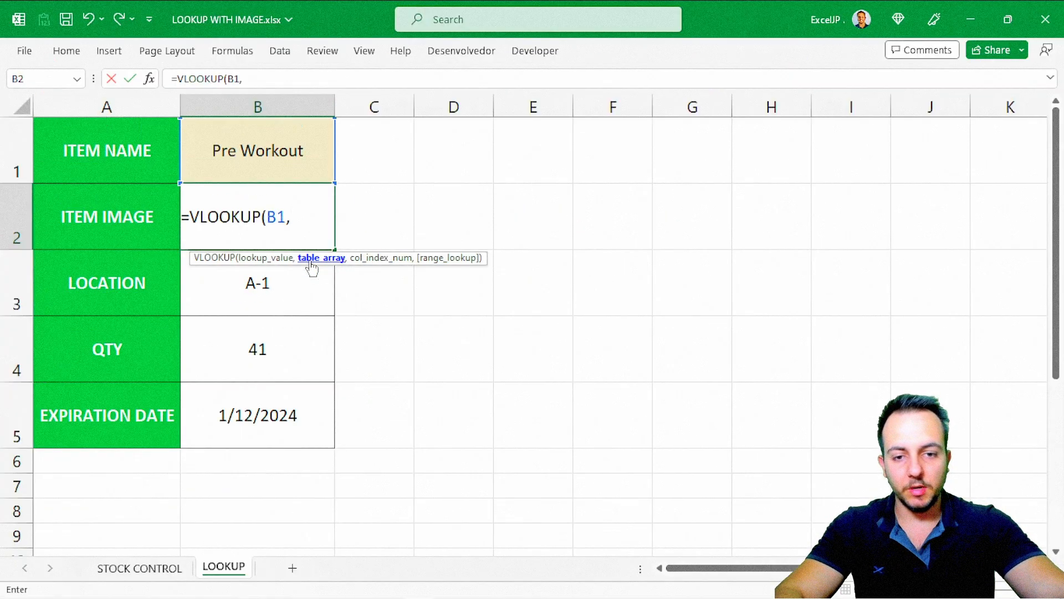
Set the formula's table array to columns C through H of the STOCK CONTROL sheet.
left_click(117, 567)
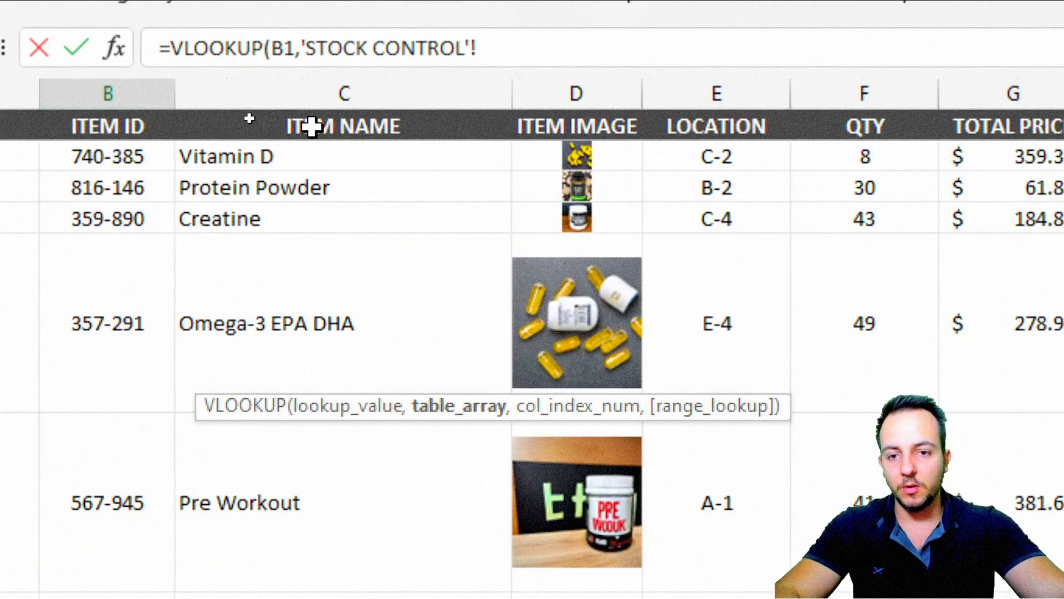
left_click(342, 124)
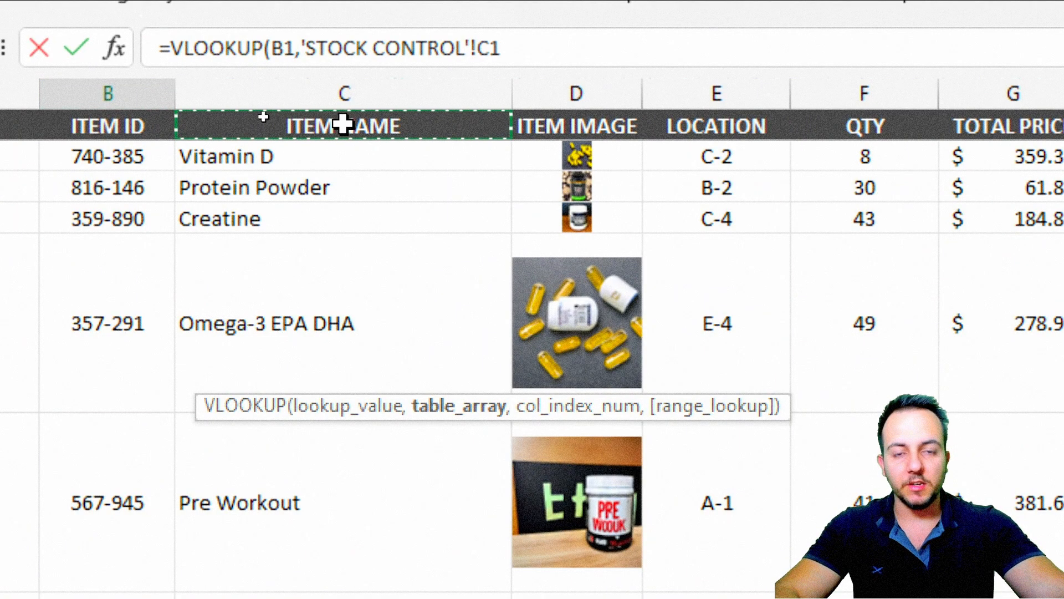
left_click_drag(343, 124, 372, 269)
left_click(359, 87)
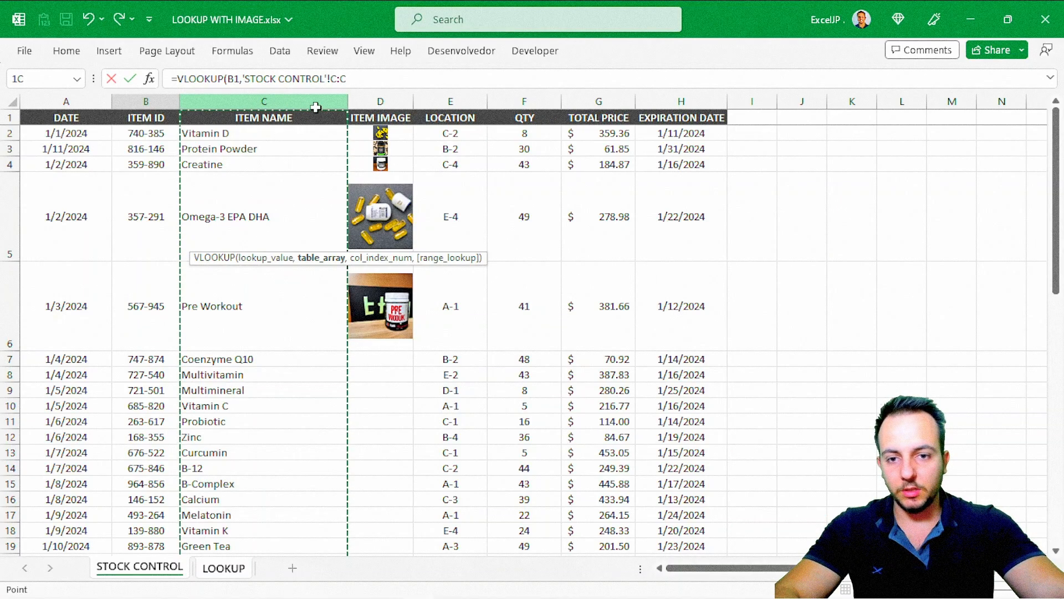
left_click_drag(344, 95, 1063, 95)
left_click_drag(668, 99, 667, 98)
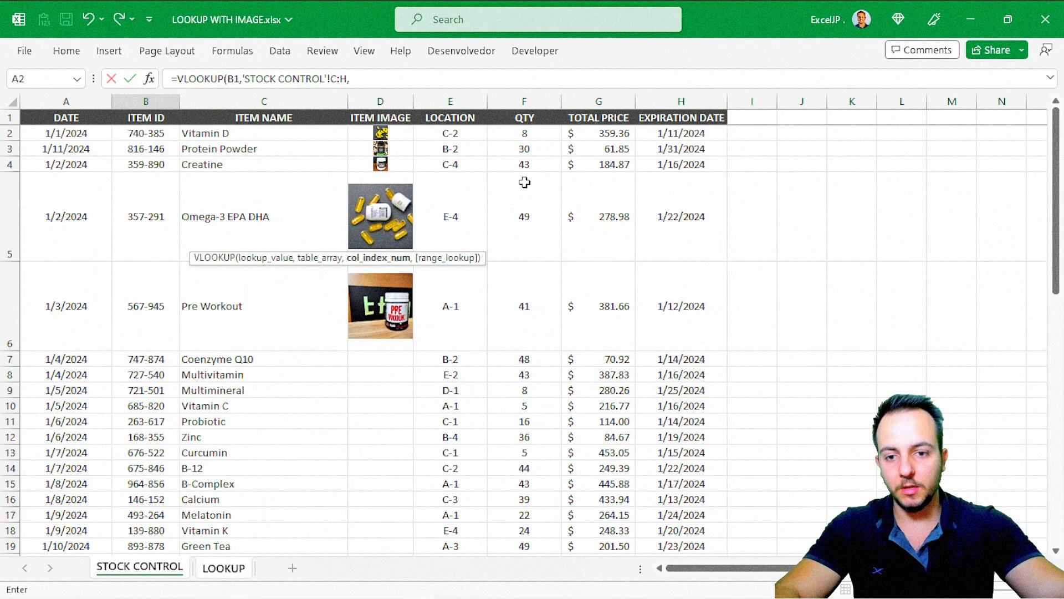
type(",")
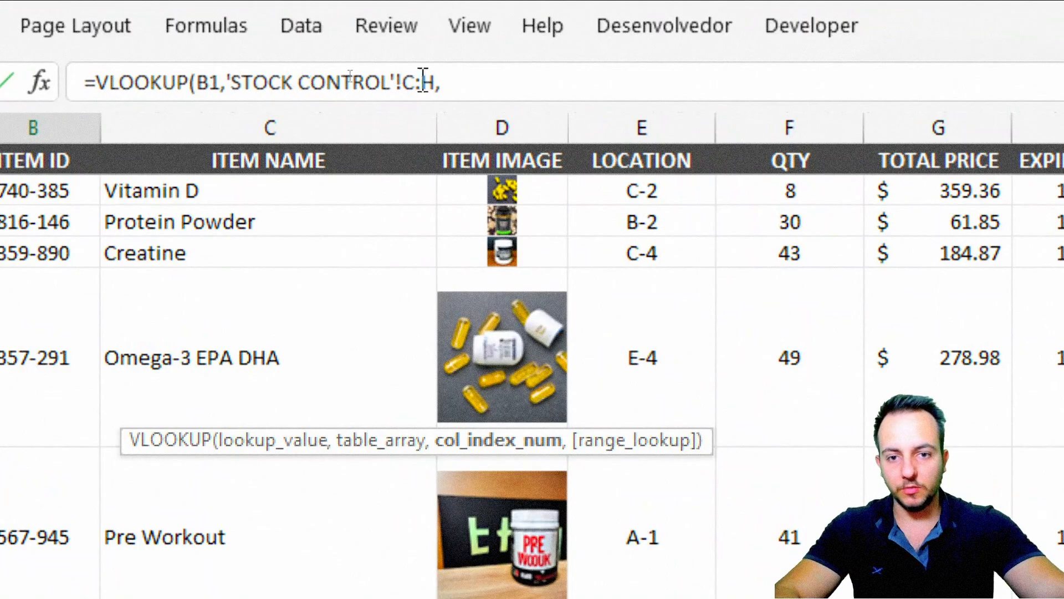
Complete the VLOOKUP formula with column index 2 and FALSE for an exact match.
left_click(475, 81)
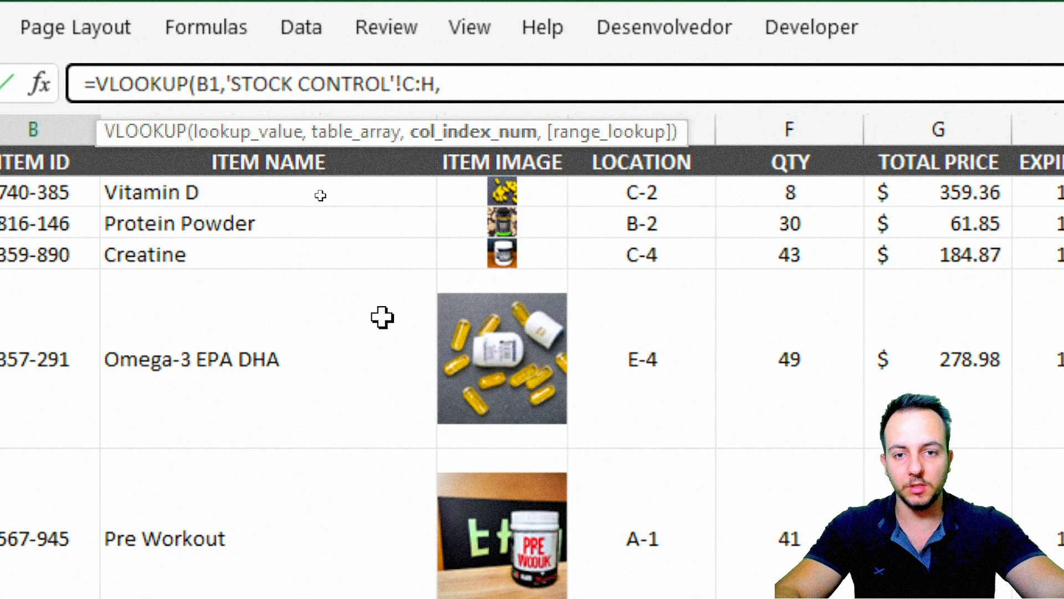
type(",")
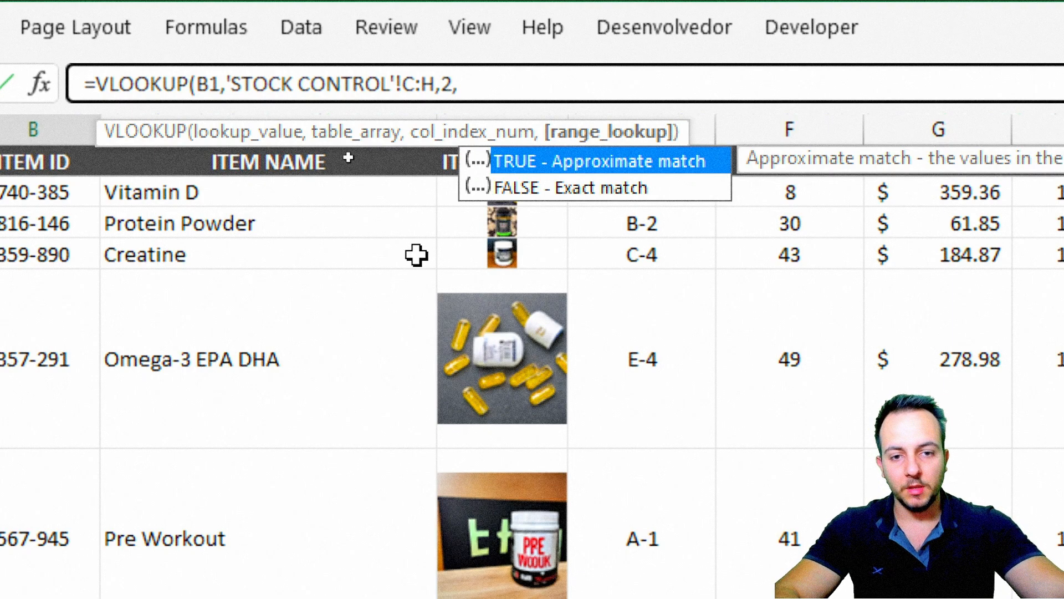
left_click(598, 188)
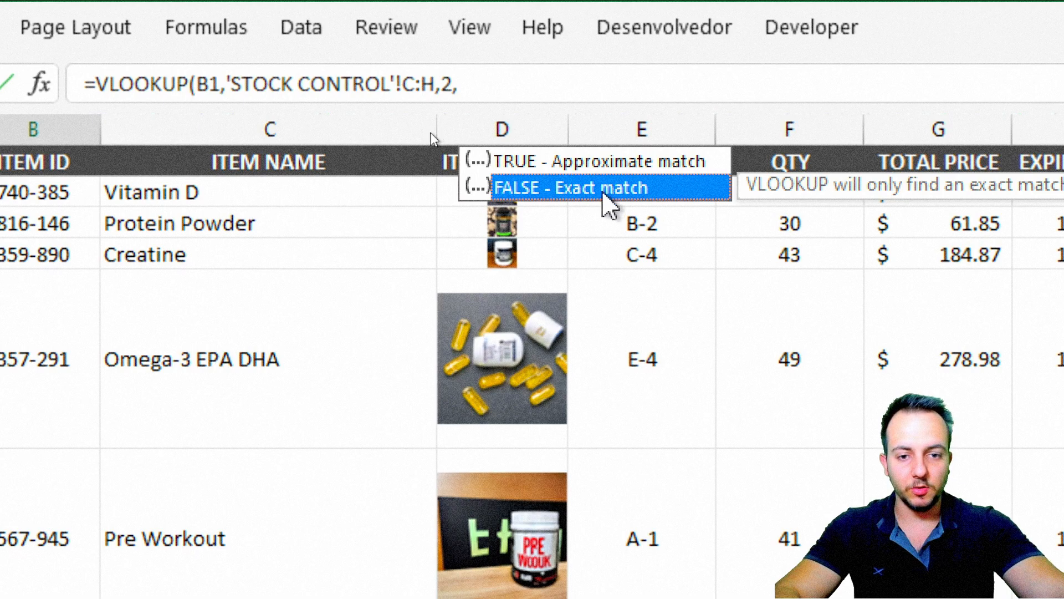
double_click(603, 193)
type(")")
key("Return")
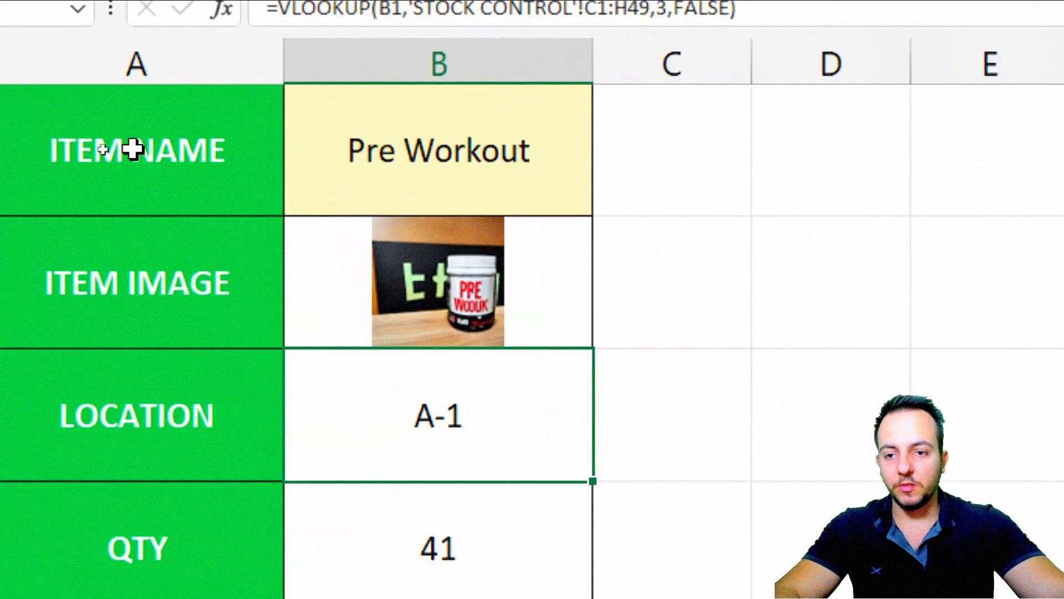
Set the item name in cell B1 to Protein Powder, and return to the STOCK CONTROL sheet.
left_click(137, 173)
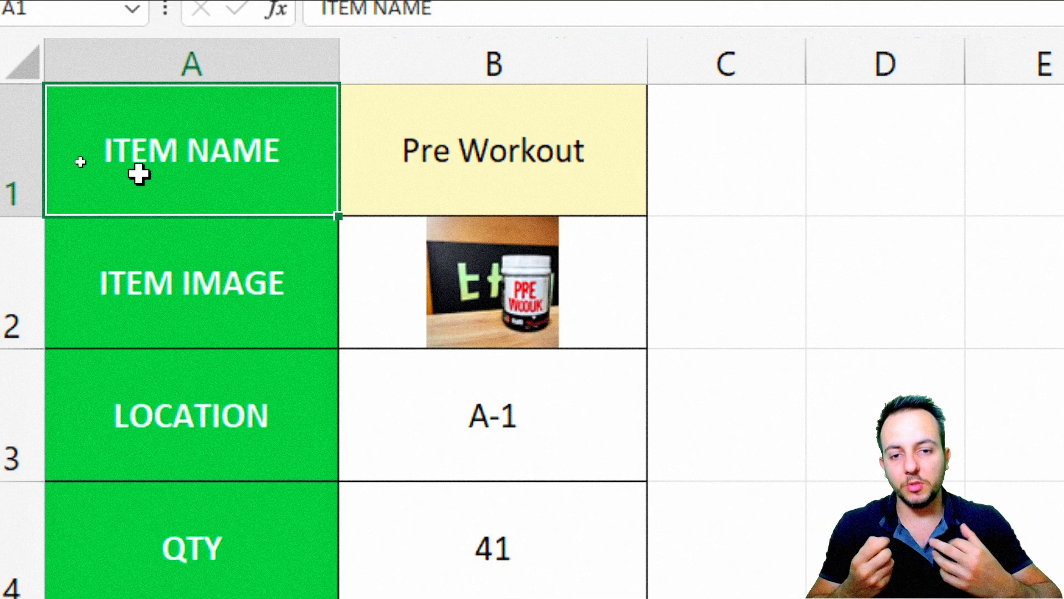
left_click(554, 149)
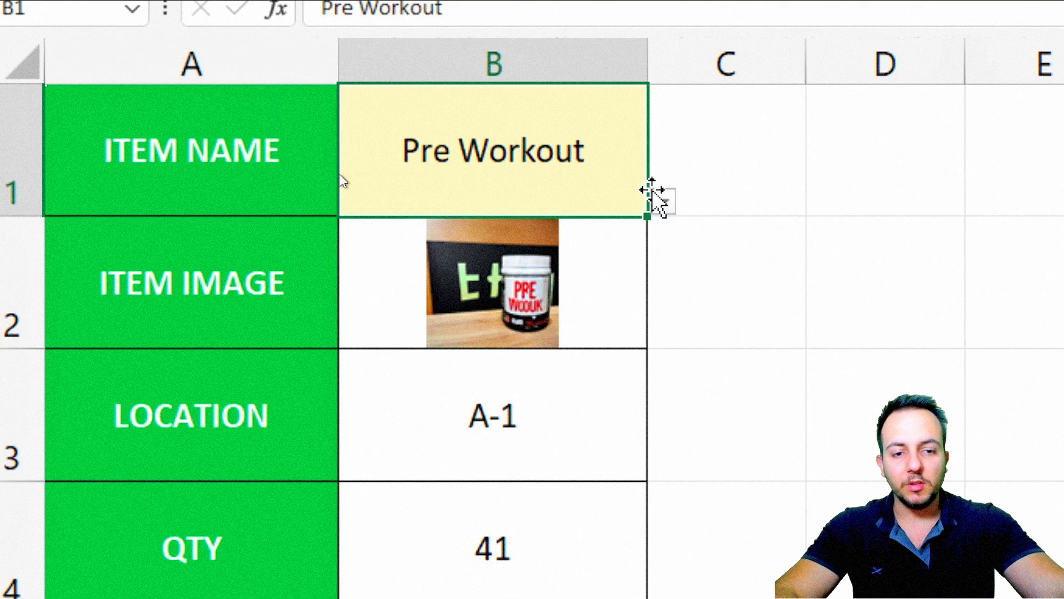
left_click(663, 201)
left_click(537, 259)
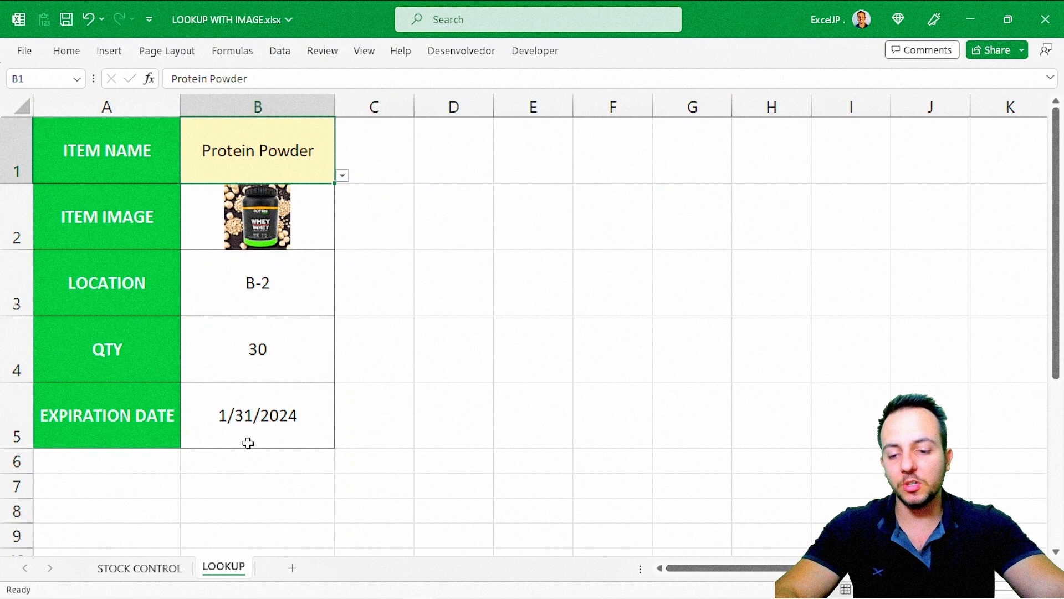
left_click(140, 567)
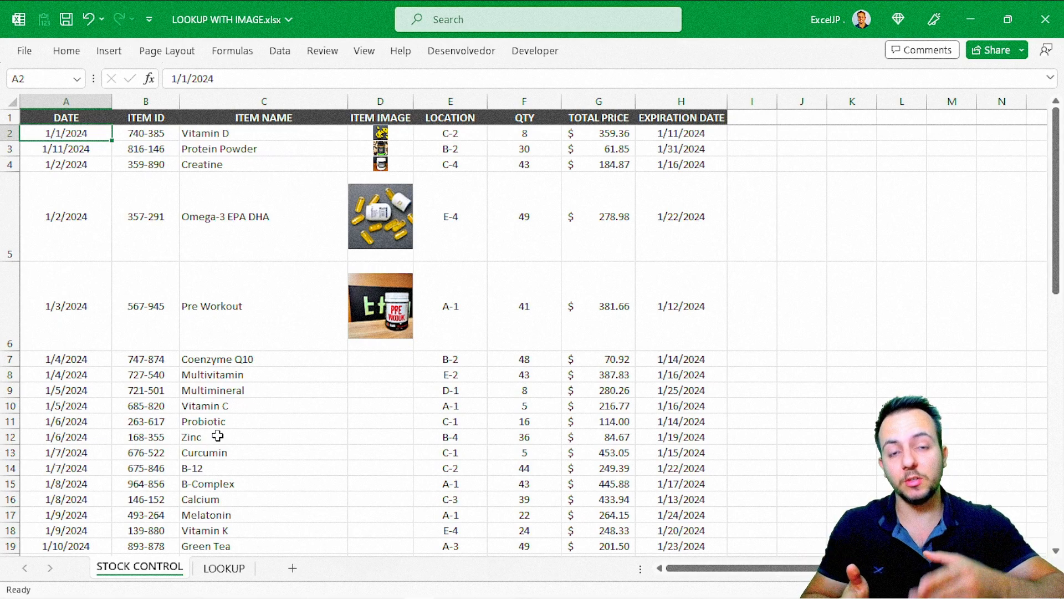